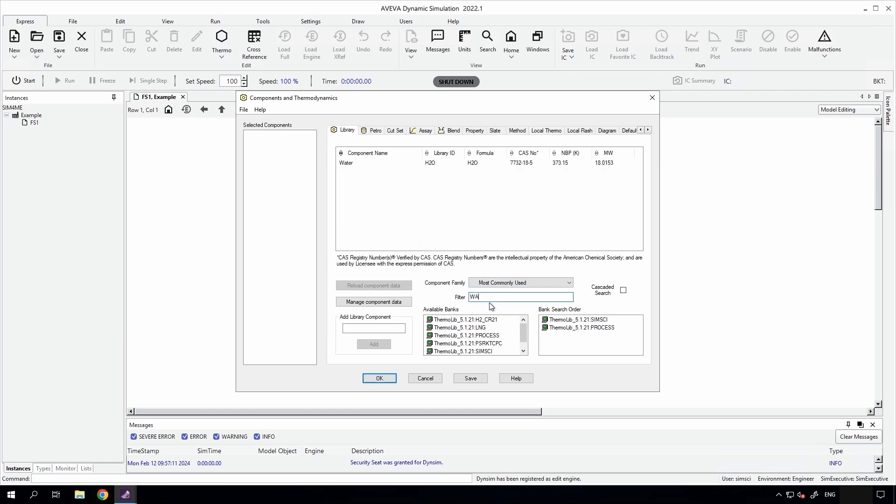
Add Water (H2O) to the selected components and accept the thermodynamics setup.
double_click(357, 164)
left_click(379, 378)
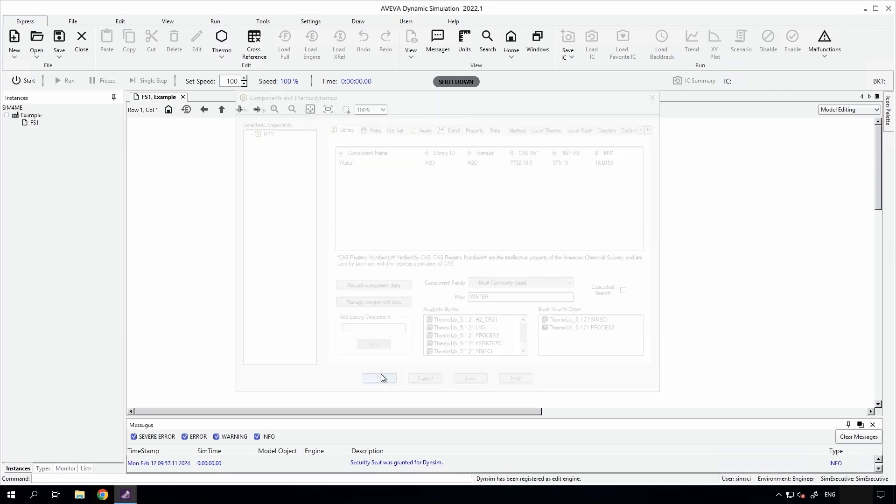
Place a Source from the Base Equipment library on the flowsheet, named Source.
left_click(42, 469)
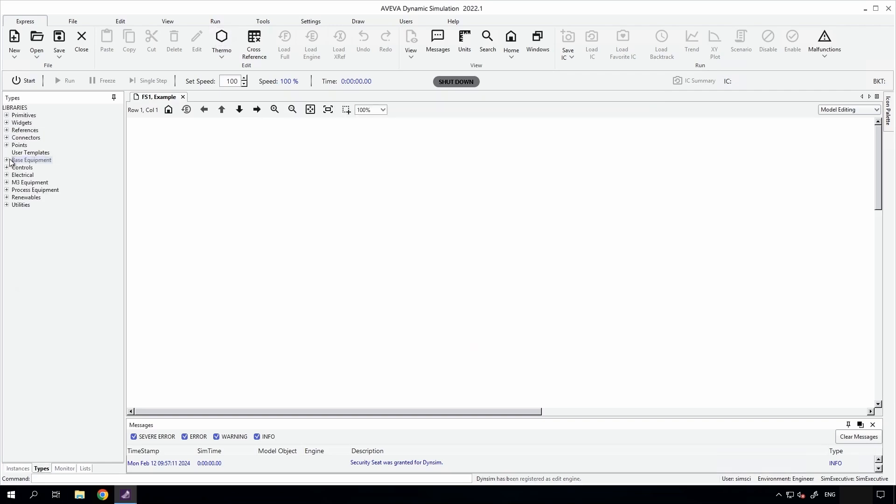
left_click(32, 159)
left_click(6, 159)
left_click_drag(42, 189, 227, 203)
key("Return")
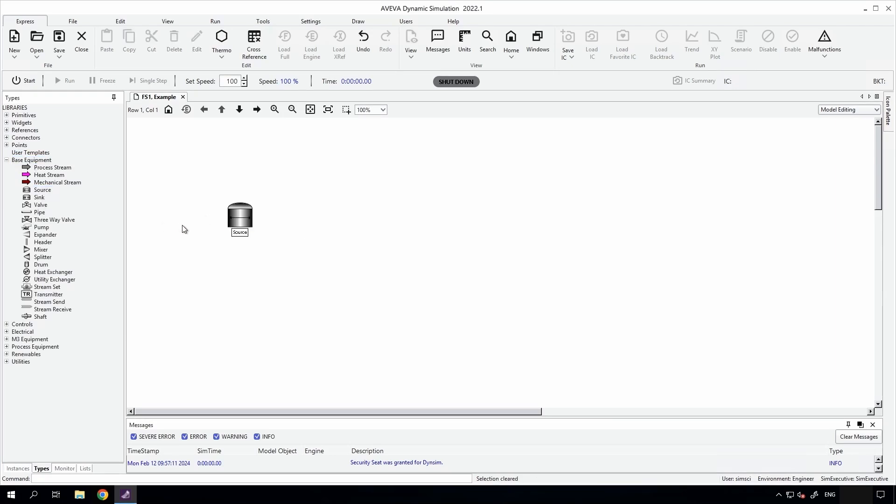
Set the Source's pressure to 5 barg, its temperature to 23 C and its H2O composition to 1 kg-mol.
double_click(247, 213)
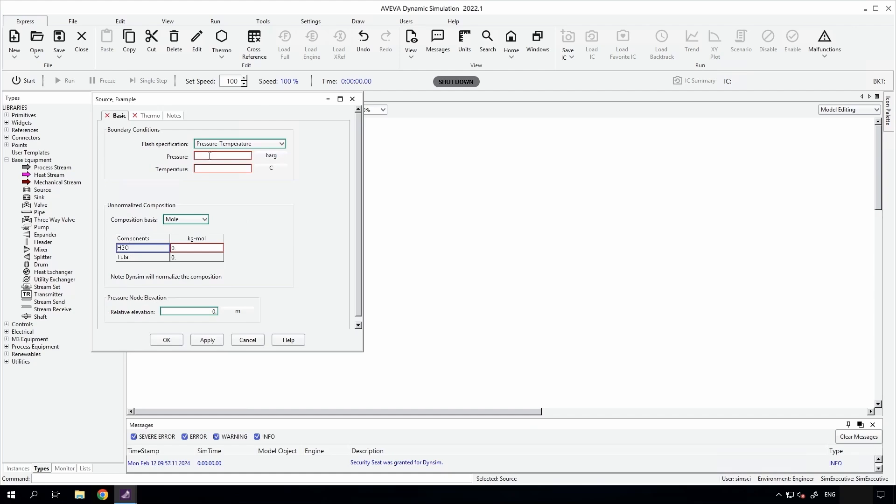
type("5")
left_click(211, 168)
left_click(205, 248)
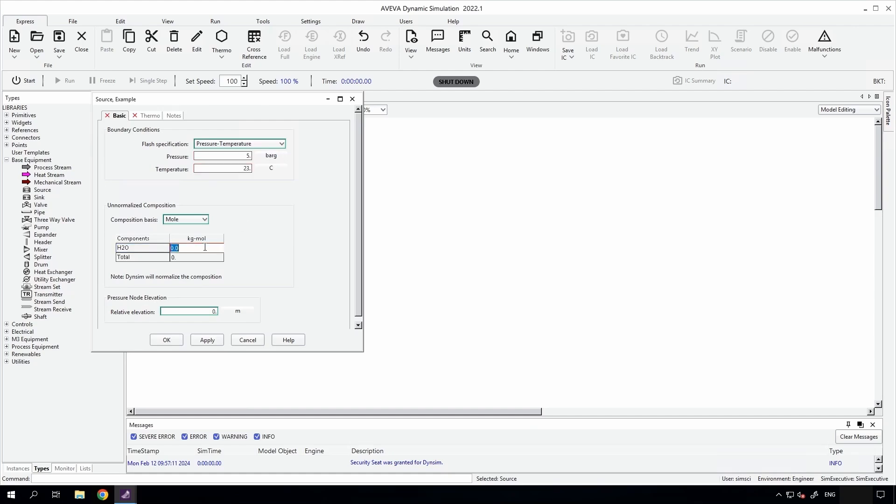
type("1")
key("Return")
Set the Source's internal phases to Liquid Only and accept its configuration.
left_click(150, 116)
left_click(225, 216)
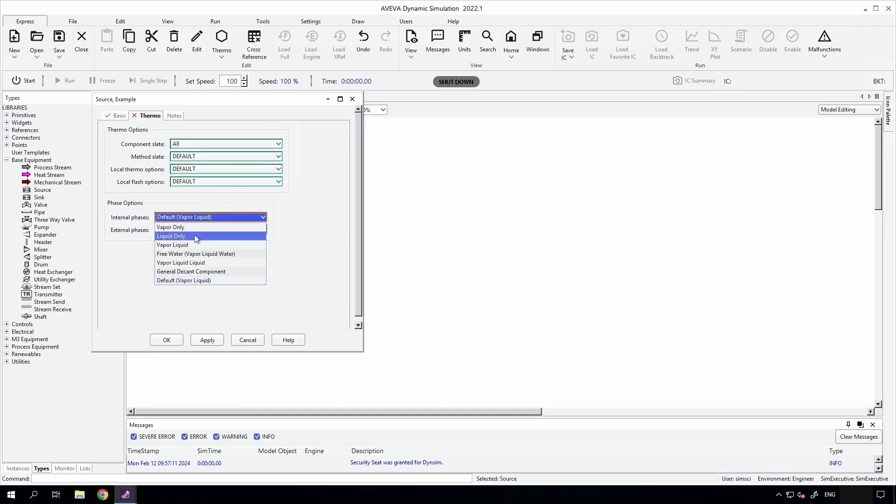
left_click(196, 237)
left_click(207, 340)
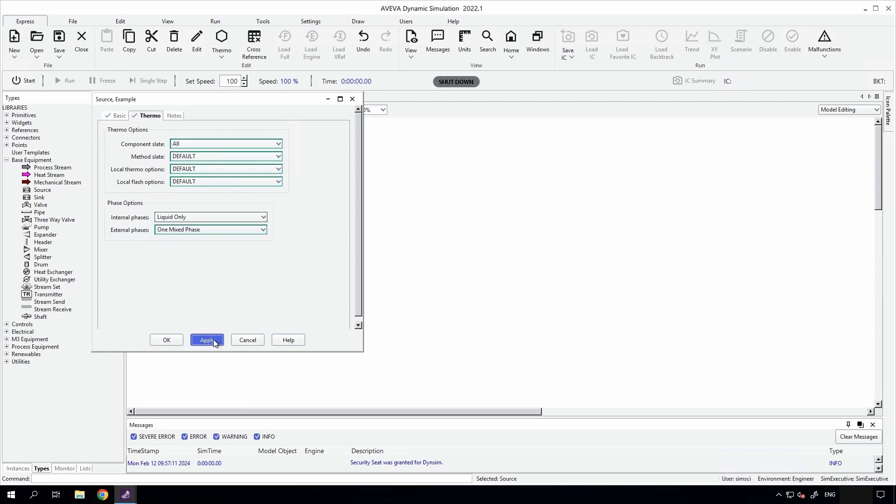
left_click(166, 340)
Place a Pipe named Pipe_1 on the flowsheet beside the Source.
left_click_drag(39, 214, 286, 225)
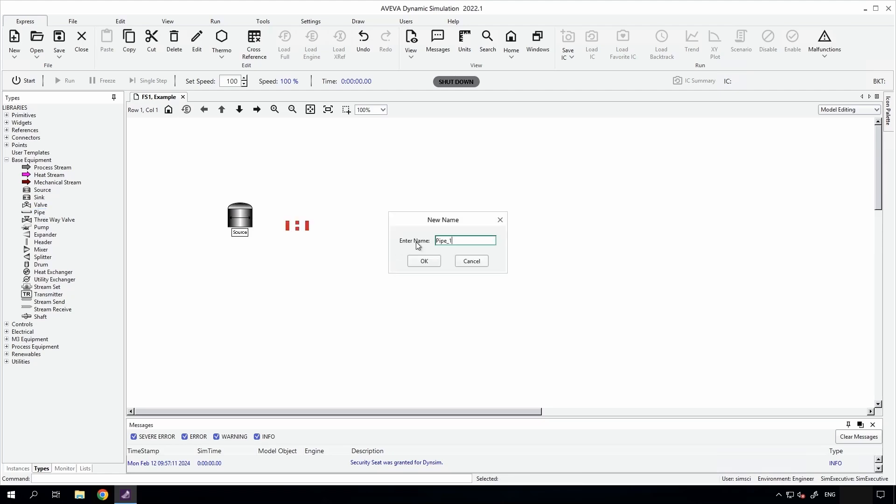
left_click(424, 261)
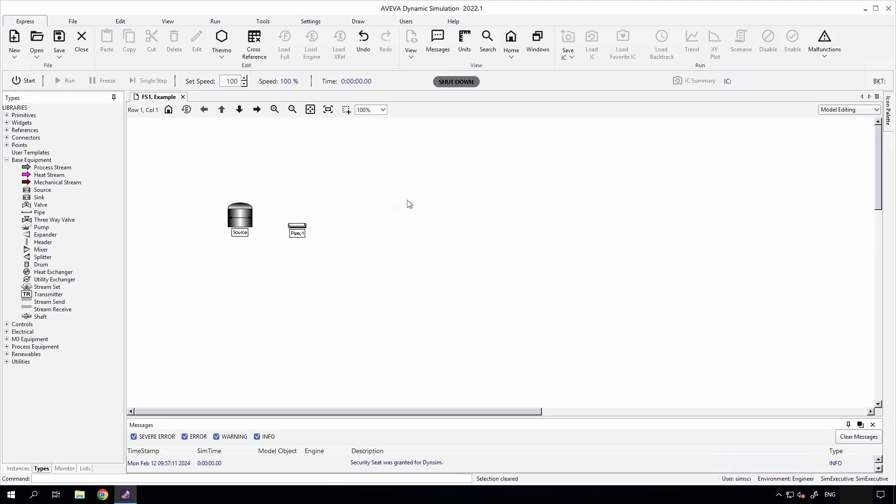
Give Pipe_1 Basic geometry specifications with an inside diameter of 150 mm and a length of 10 m.
double_click(297, 227)
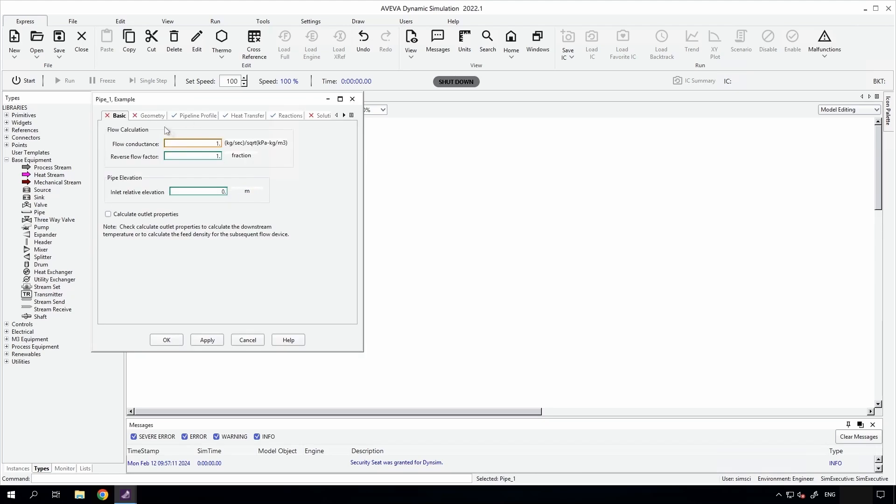
left_click(152, 118)
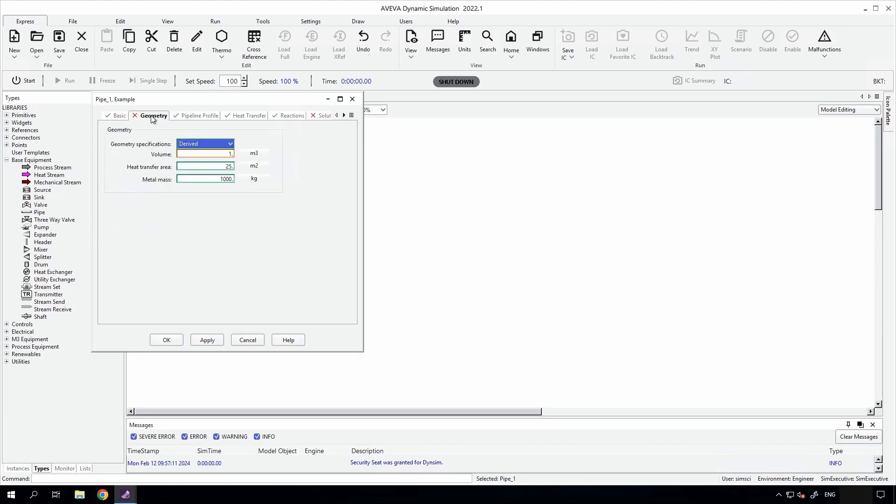
left_click(205, 143)
left_click(217, 155)
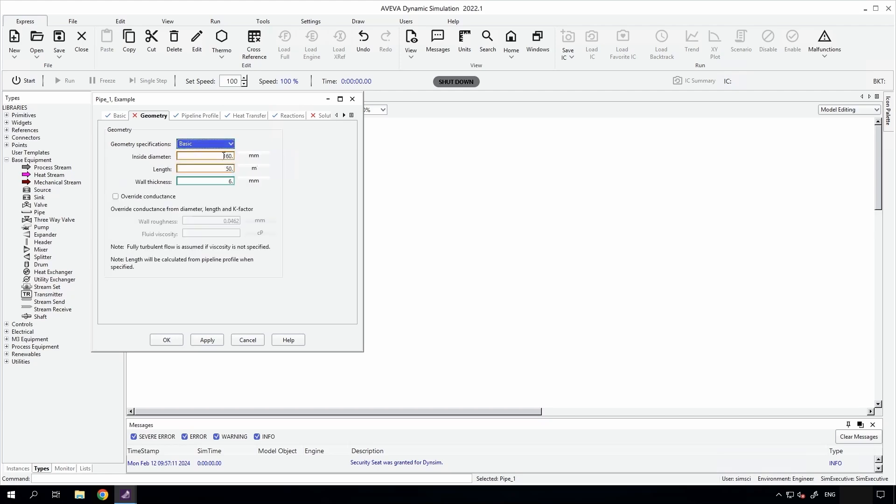
double_click(224, 155)
type("15")
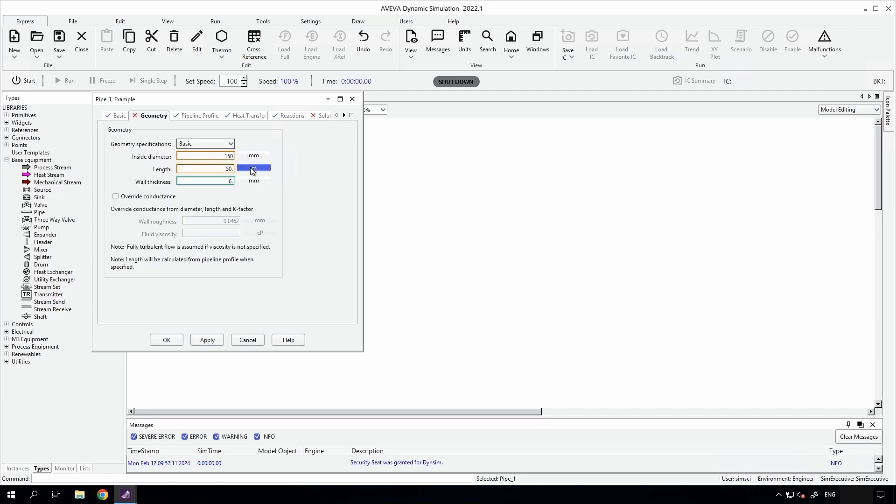
double_click(227, 167)
type("10")
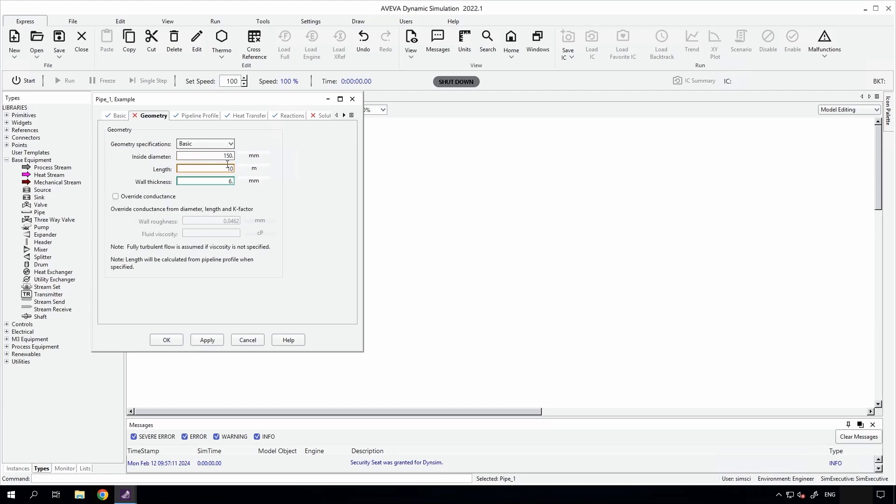
Set Pipe_1's solution options to treat the fluid as NoHoldup and calculate flow using Darcy.
left_click(206, 115)
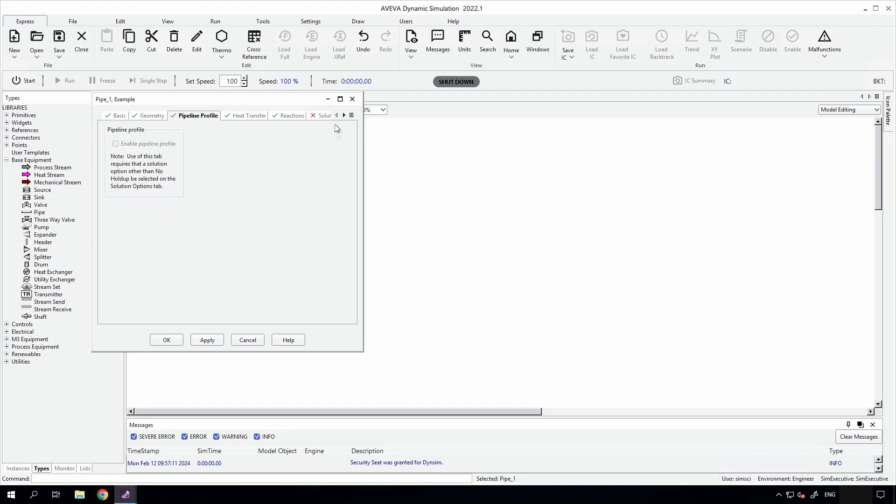
left_click(344, 115)
left_click(344, 116)
left_click(140, 116)
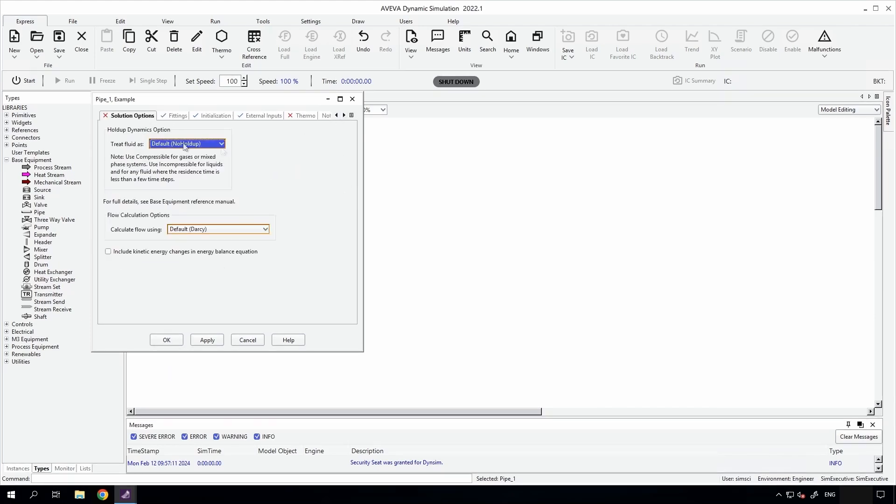
left_click(221, 144)
left_click(185, 164)
left_click(219, 229)
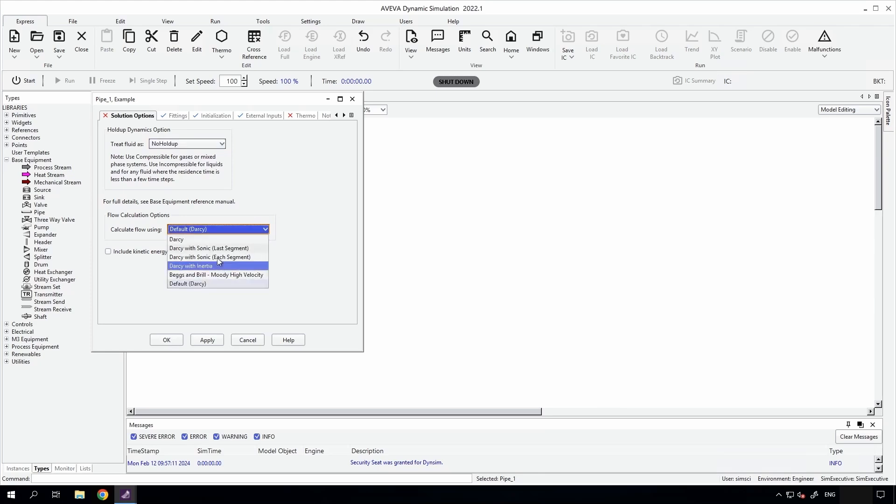
left_click(193, 239)
left_click(207, 340)
Set Pipe_1's internal phases to Liquid Only and accept its configuration.
left_click(303, 115)
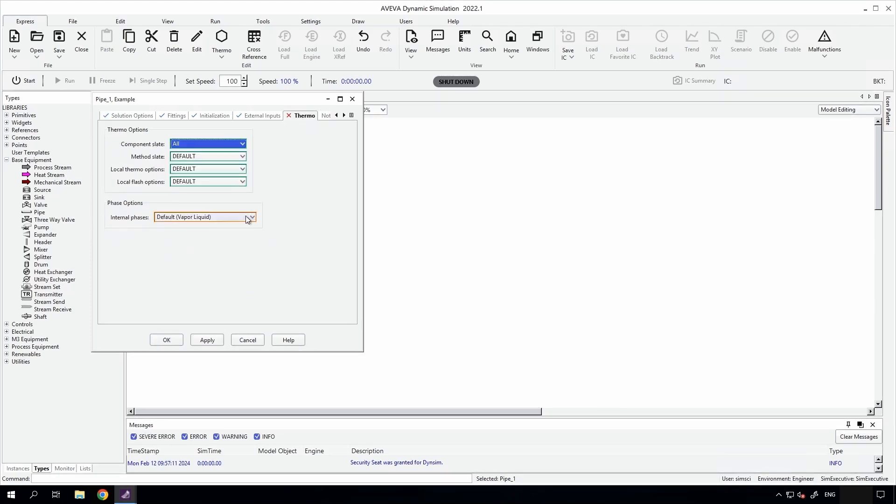
left_click(248, 218)
left_click(212, 241)
left_click(208, 339)
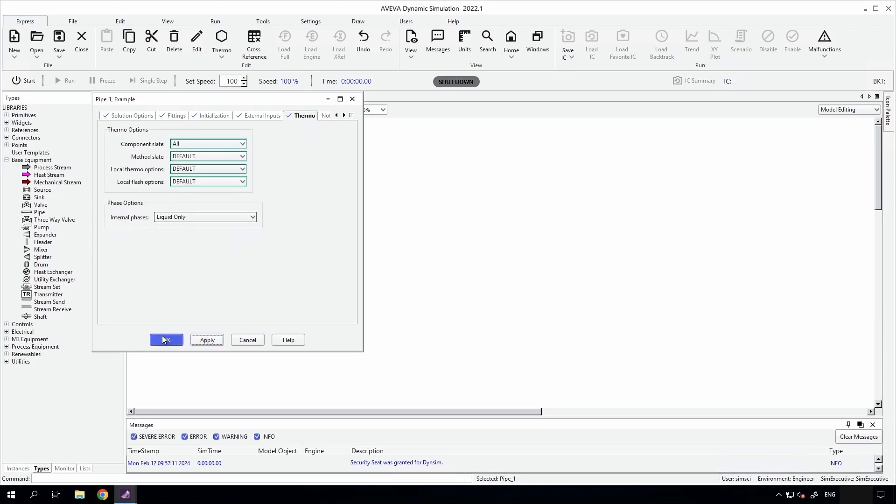
left_click(164, 339)
Place a Valve named Valve_1 on the flowsheet to the right of Pipe_1.
left_click(41, 205)
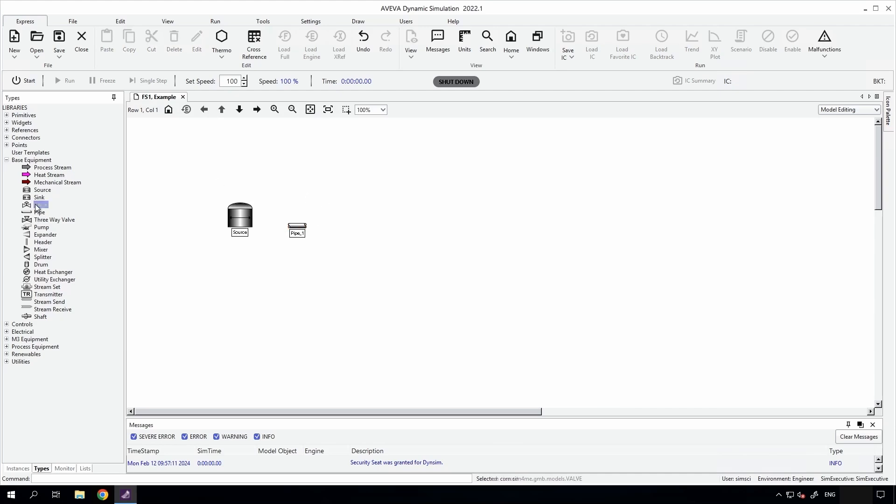
left_click(350, 230)
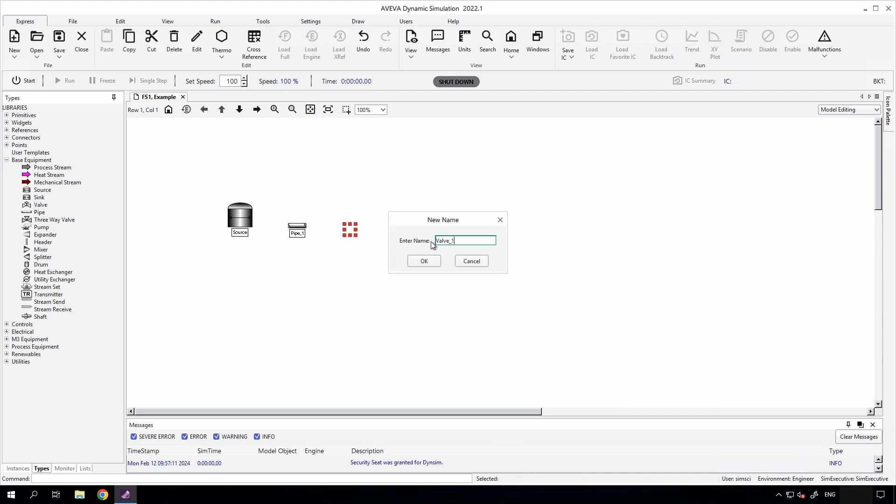
type("Valve_1")
key("Return")
left_click(321, 174)
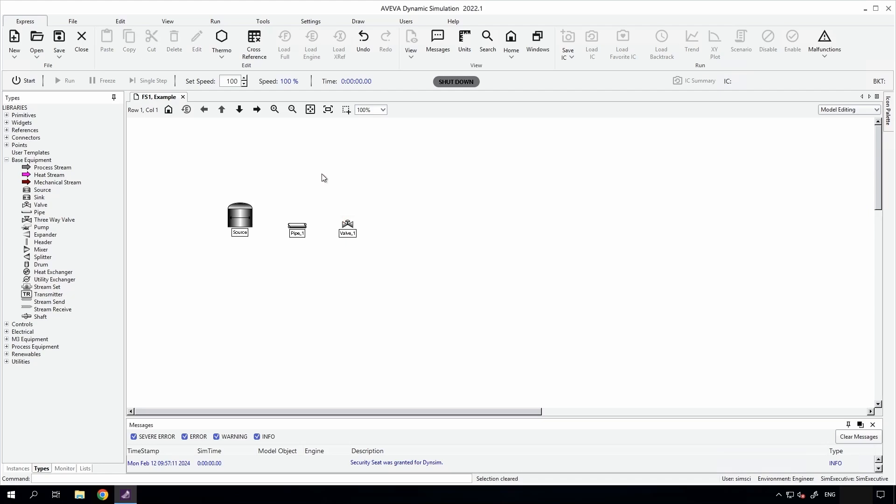
Set Valve_1's internal phases to Liquid Only.
double_click(347, 225)
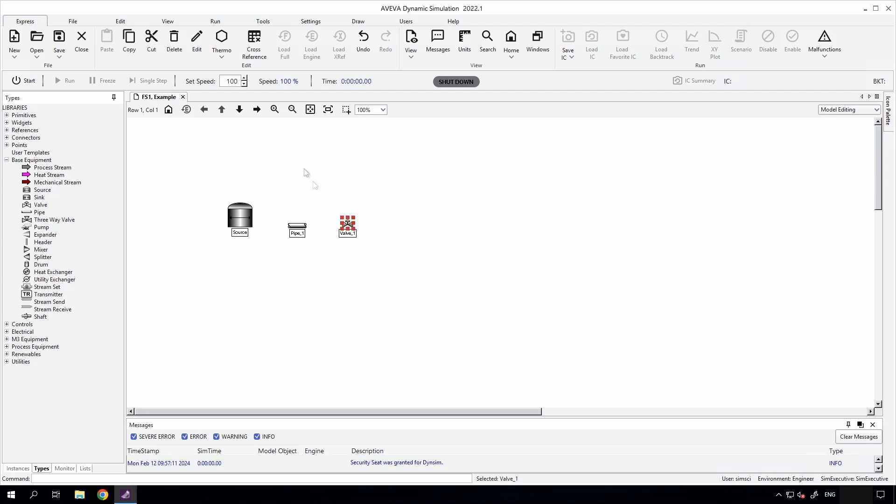
left_click(286, 116)
left_click(261, 217)
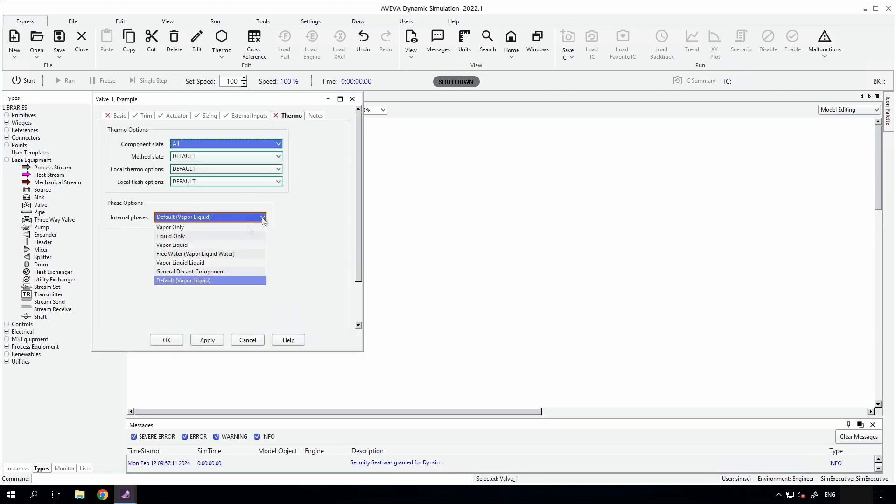
left_click(183, 236)
Enable Cv sizing for Valve_1 on the Line Size Valve basis, with a 150 mm pipe inside diameter and Globe valve type.
left_click(205, 115)
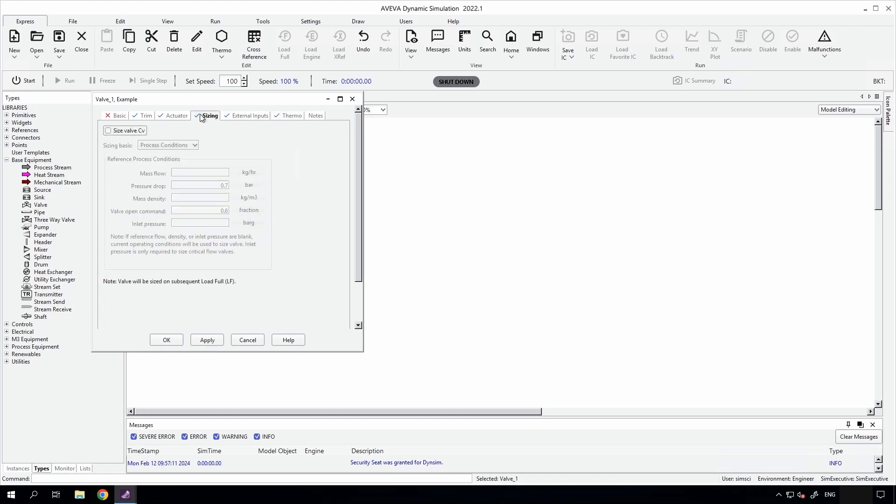
left_click(107, 130)
left_click(195, 145)
left_click(174, 167)
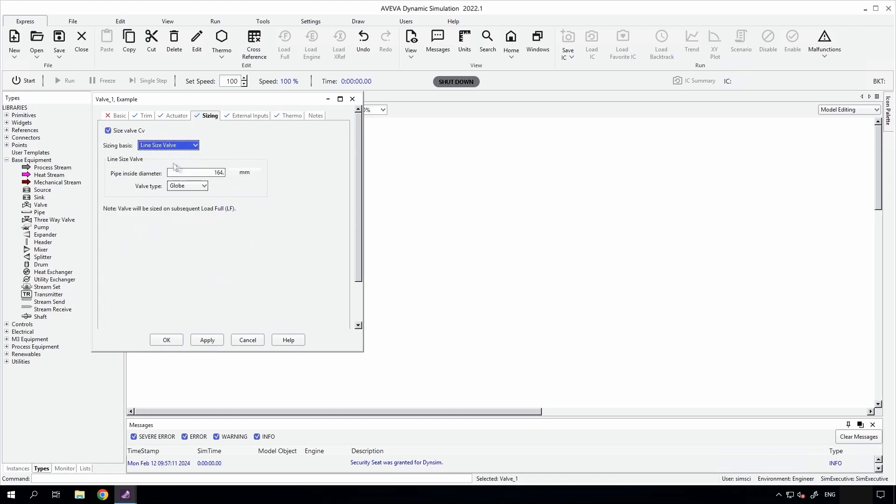
double_click(197, 172)
type("1")
left_click(201, 187)
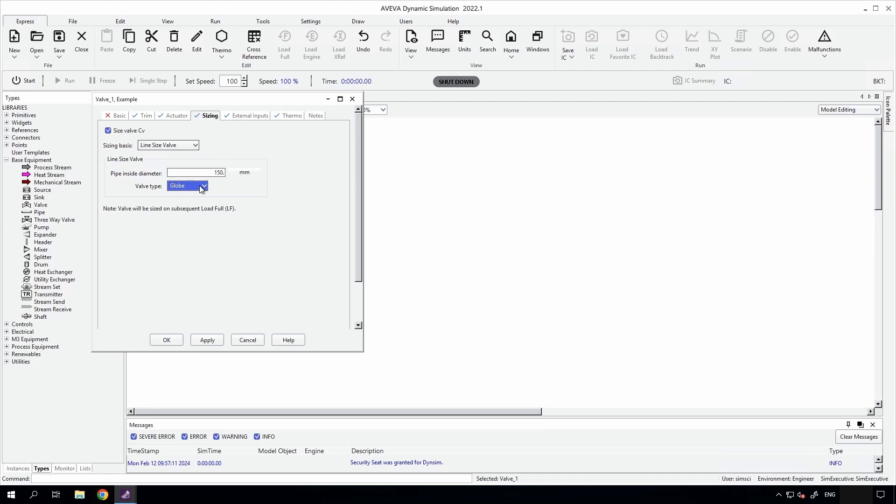
left_click(167, 339)
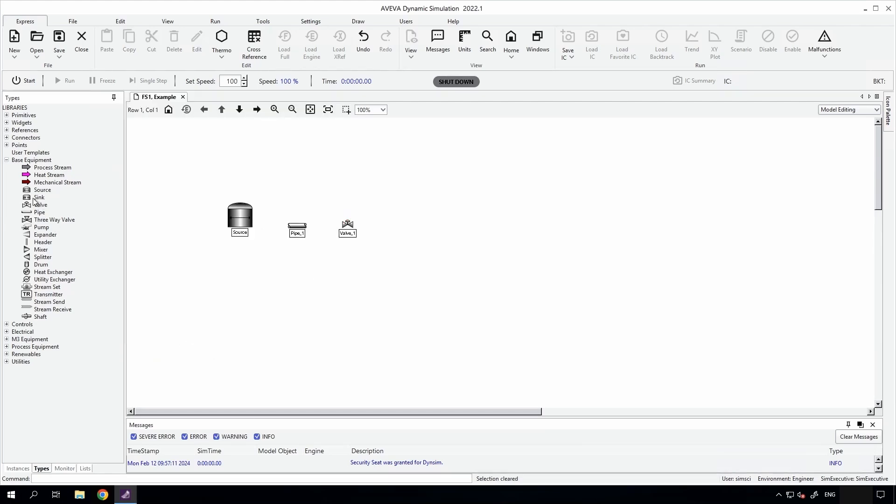
Place a Sink named Sink_1 to the right of Valve_1 and specify its boundary pressure.
left_click_drag(33, 202, 410, 215)
type("Sin")
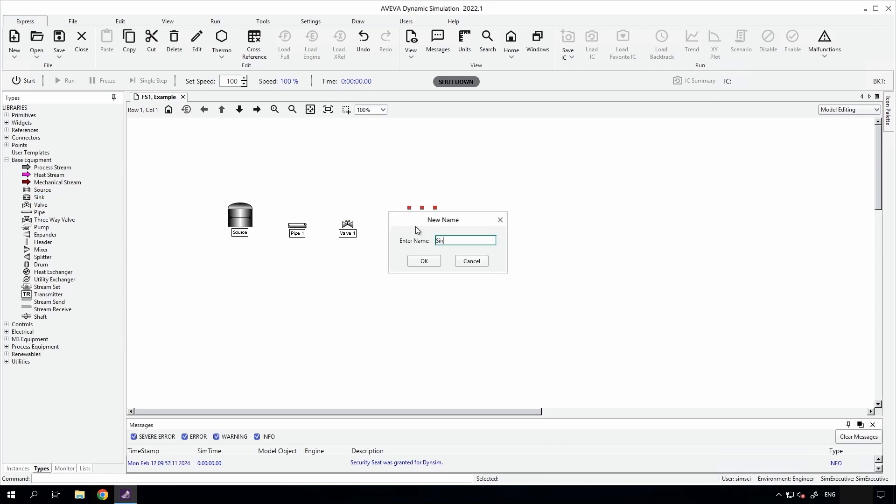
type("k_1")
key("Return")
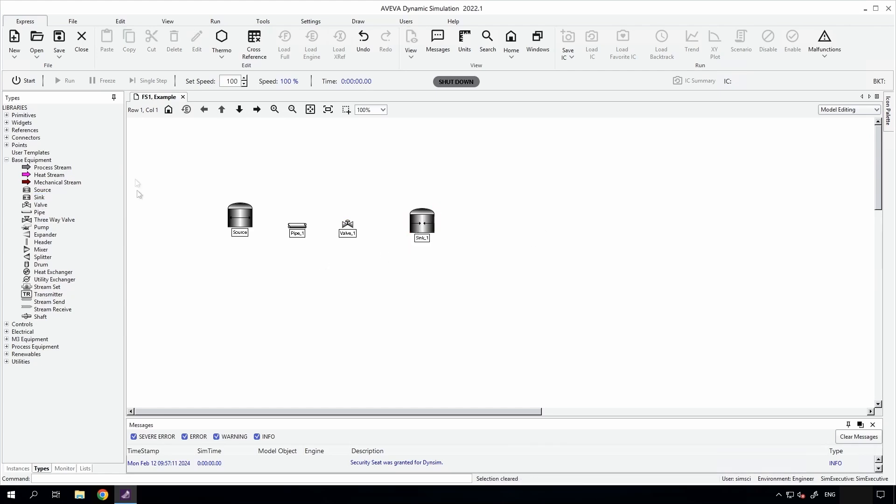
double_click(422, 219)
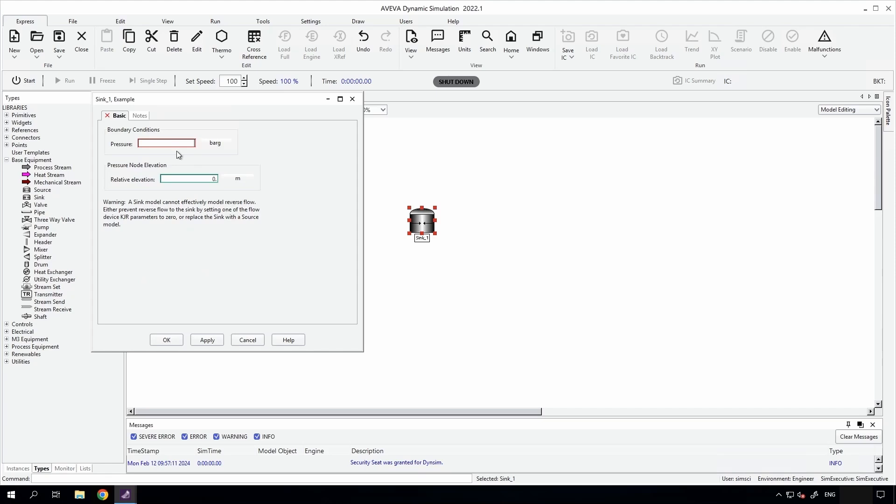
left_click(167, 340)
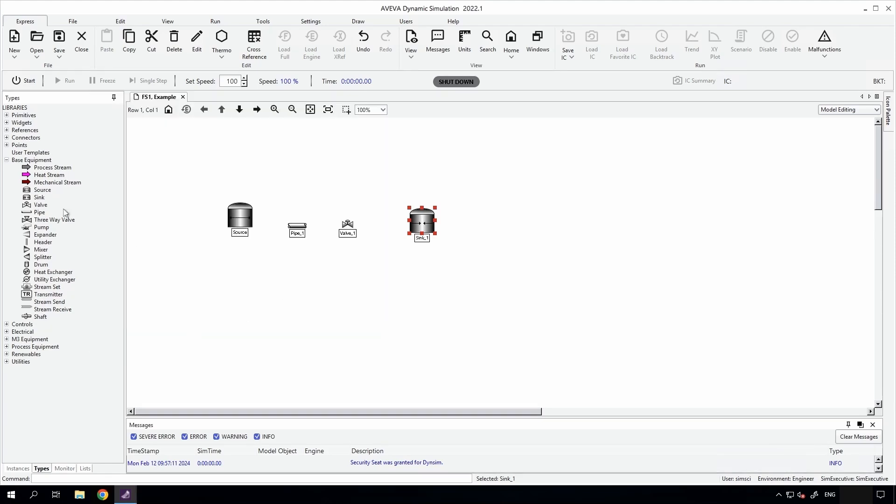
Copy Pipe_1 and paste the duplicate between Valve_1 and Sink_1, named Pipe_2.
left_click(301, 229)
right_click(301, 229)
left_click(326, 336)
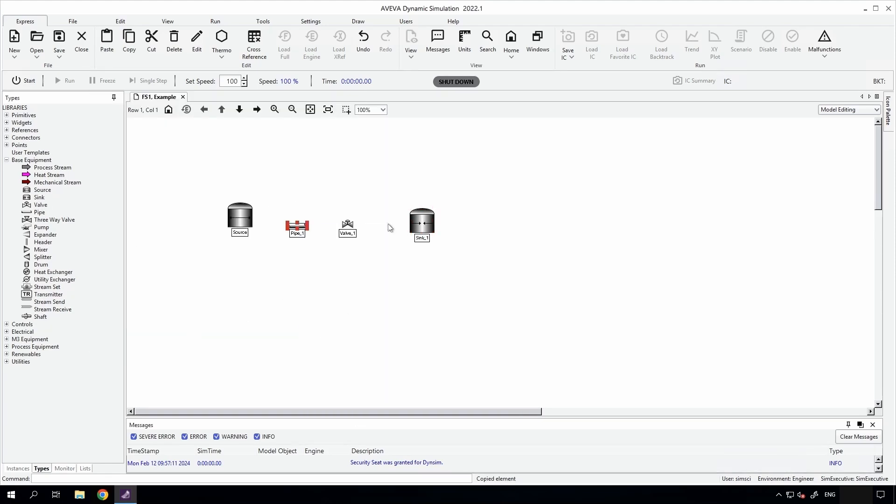
left_click(367, 221)
left_click(107, 42)
left_click(424, 262)
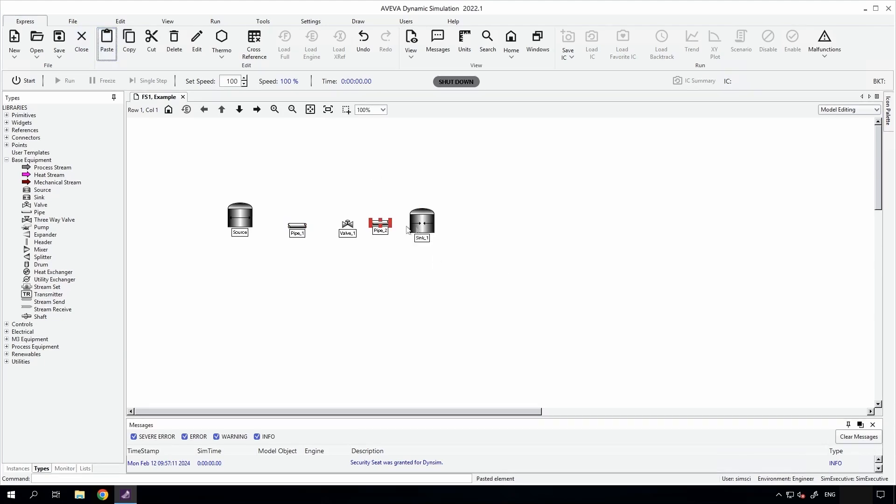
Review Pipe_2's copied geometry, pipeline profile, heat transfer, reactions and solution options.
double_click(380, 225)
left_click(143, 117)
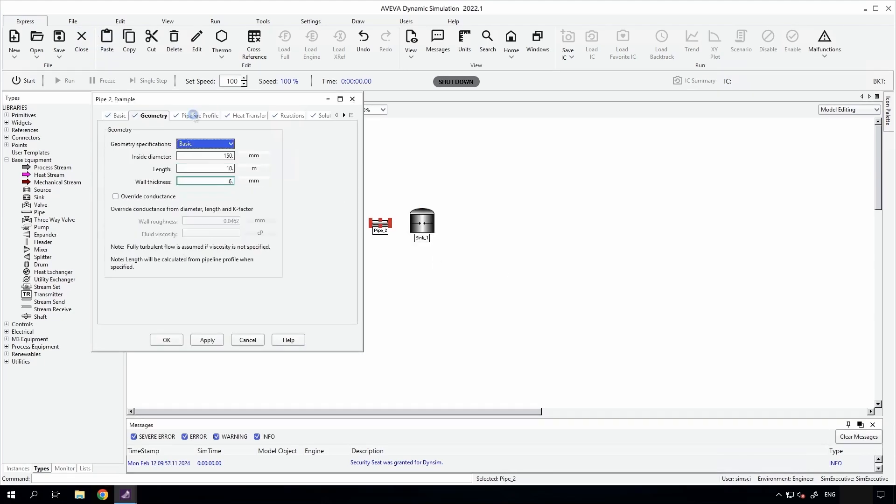
left_click(196, 116)
left_click(247, 116)
left_click(290, 116)
left_click(344, 116)
left_click(299, 115)
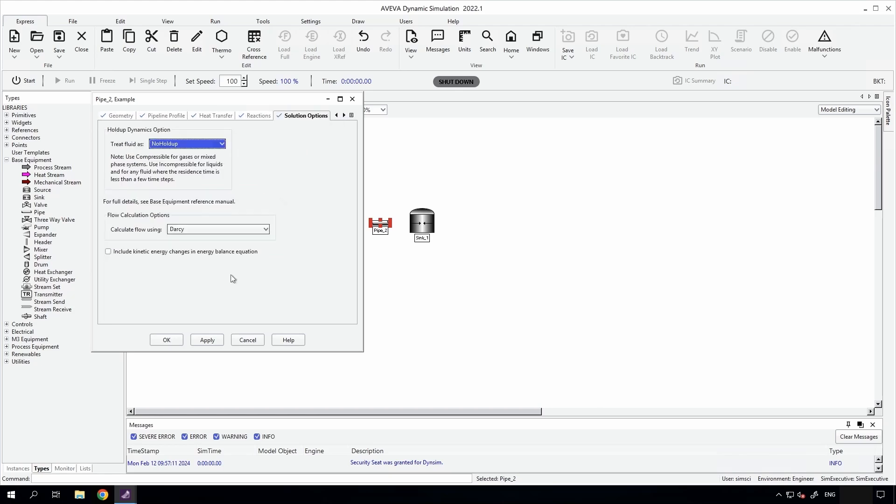
left_click(167, 340)
Connect the Source outlet to the Pipe_1 inlet with a process stream named Stream_1.
left_click(49, 167)
left_click(252, 226)
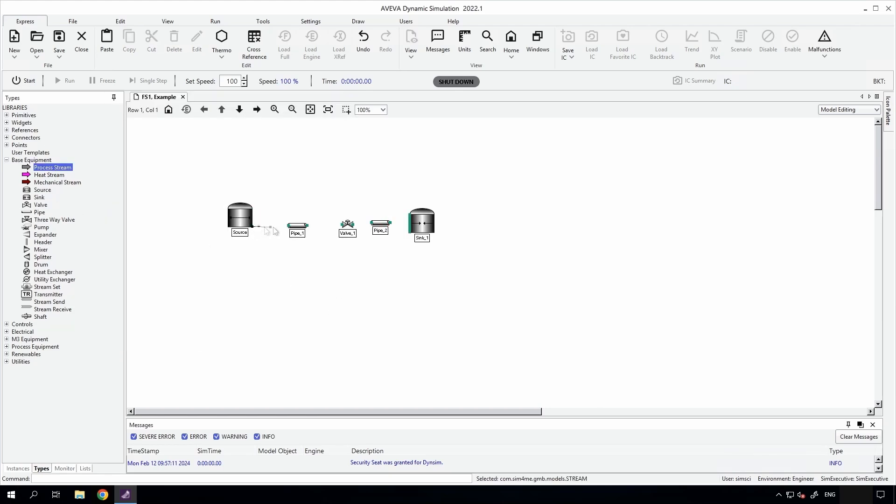
left_click(289, 226)
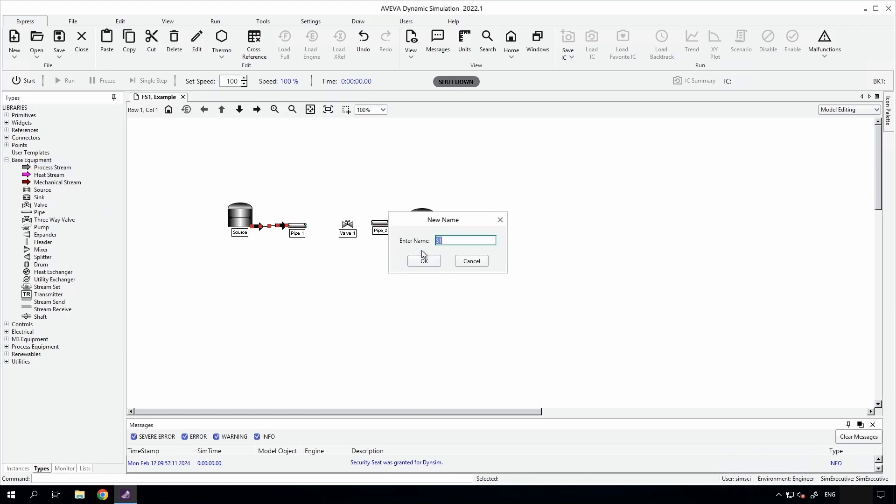
type("Stream_1")
key("Return")
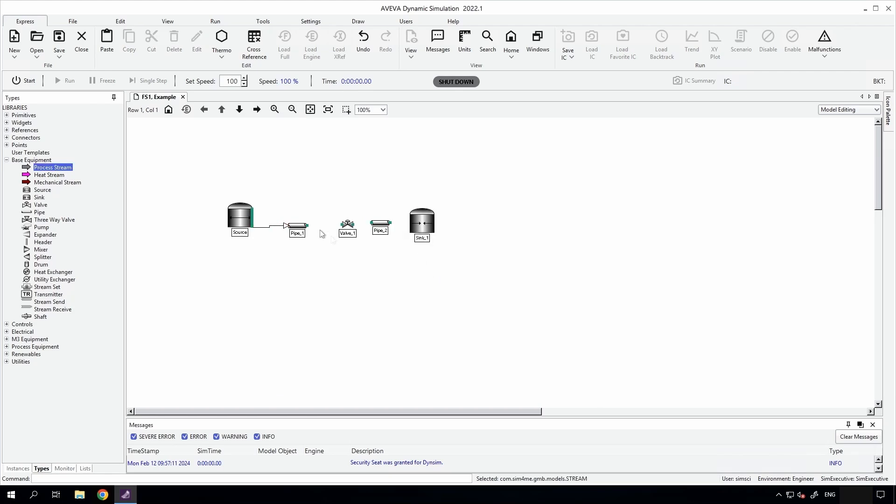
Connect Pipe_1 to Valve_1 with a process stream named Stream_2.
left_click(307, 226)
left_click(342, 225)
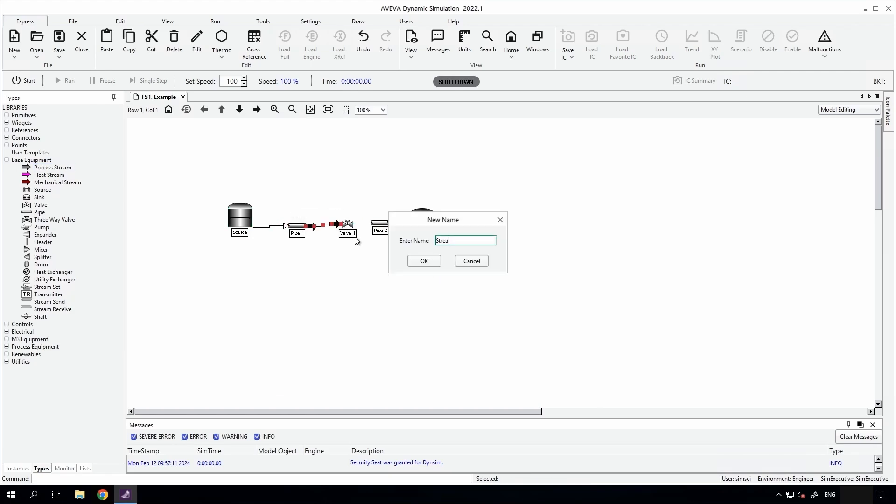
type("Stream_2")
left_click(427, 257)
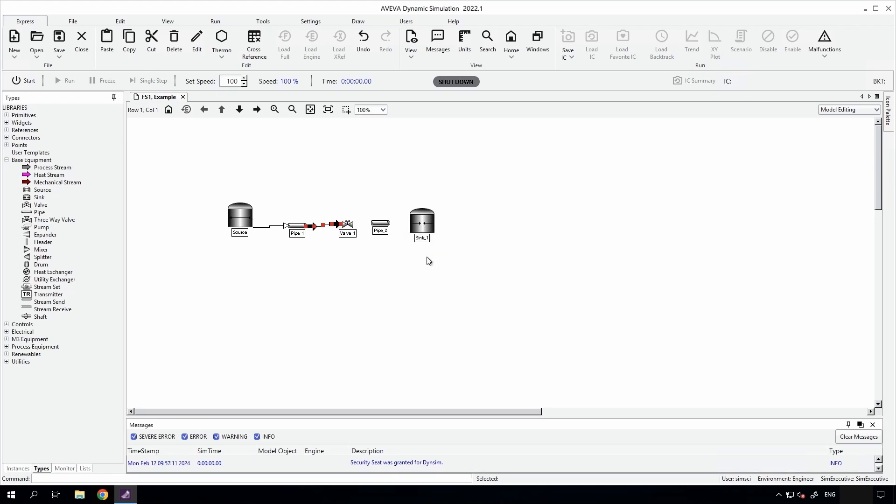
Connect Valve_1 to Pipe_2 with process stream Stream_3, and Pipe_2 to Sink_1 with Stream_4.
left_click(353, 224)
left_click(372, 225)
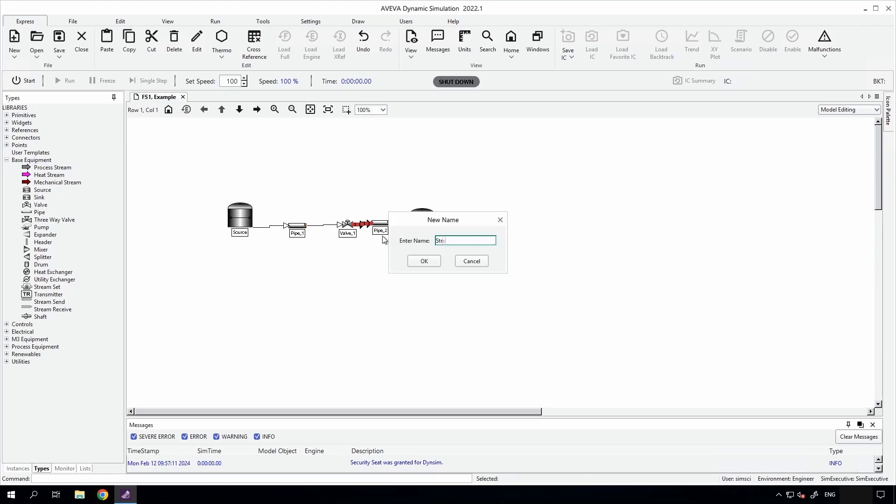
key("Return")
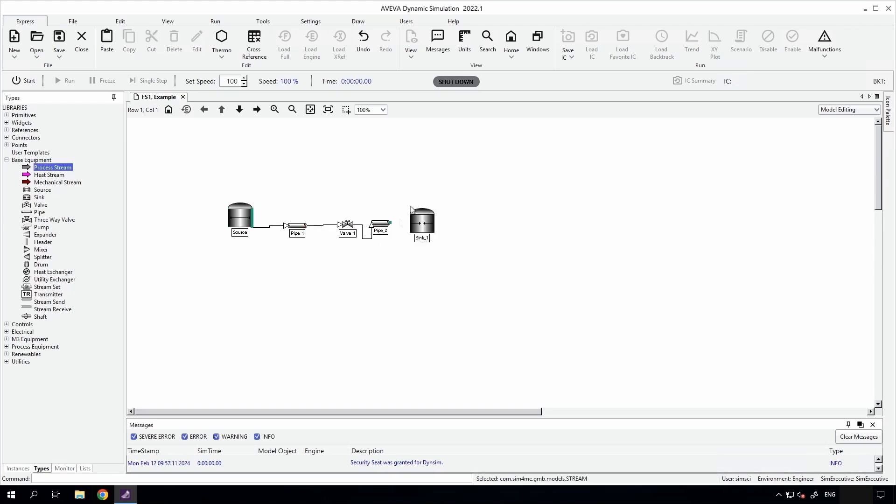
left_click(390, 222)
left_click(411, 224)
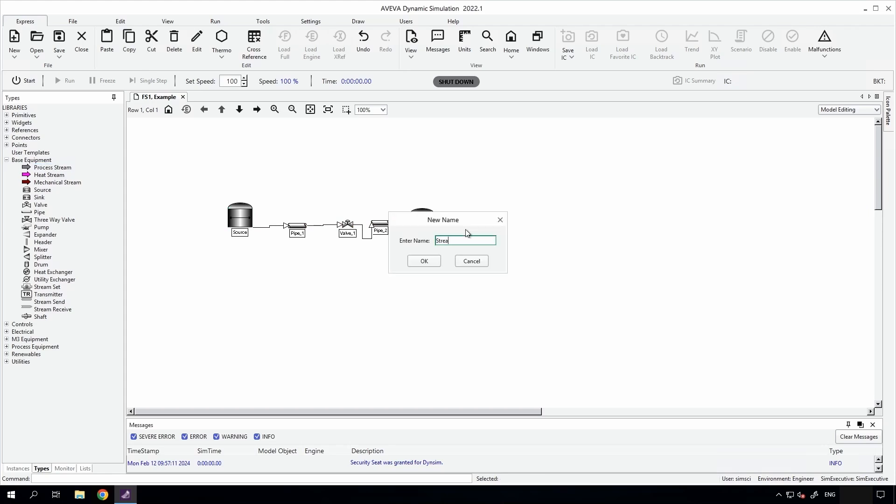
left_click(427, 258)
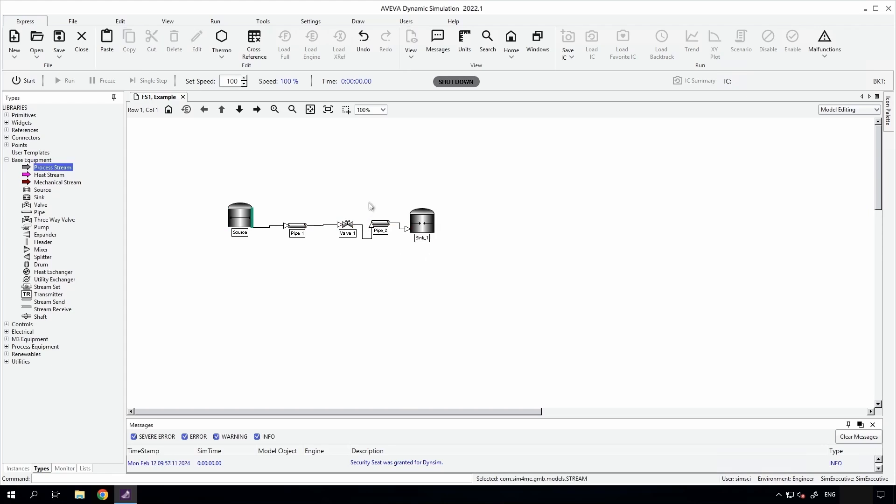
Shift Pipe_2 and Sink_1 farther from Valve_1 and straighten the line of Stream_3.
left_click(370, 202)
left_click(439, 259)
left_click(471, 260)
left_click_drag(371, 197, 464, 274)
left_click_drag(422, 221, 464, 225)
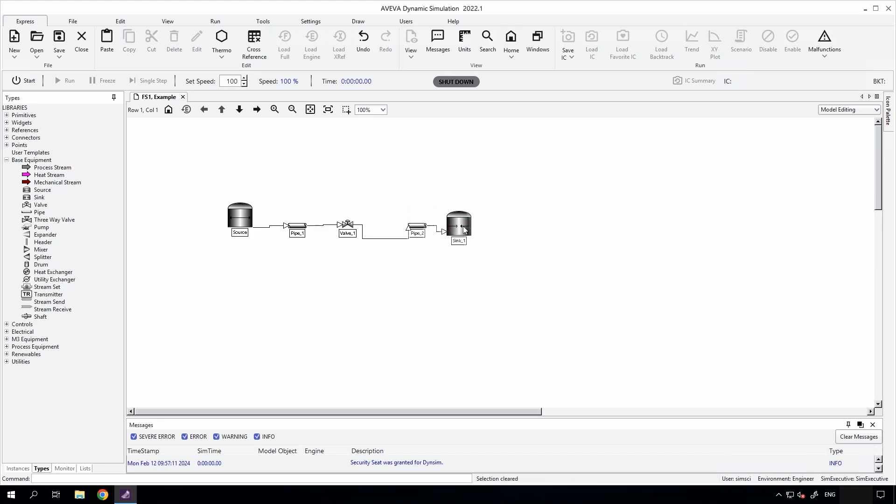
left_click(389, 239)
left_click_drag(388, 239, 388, 227)
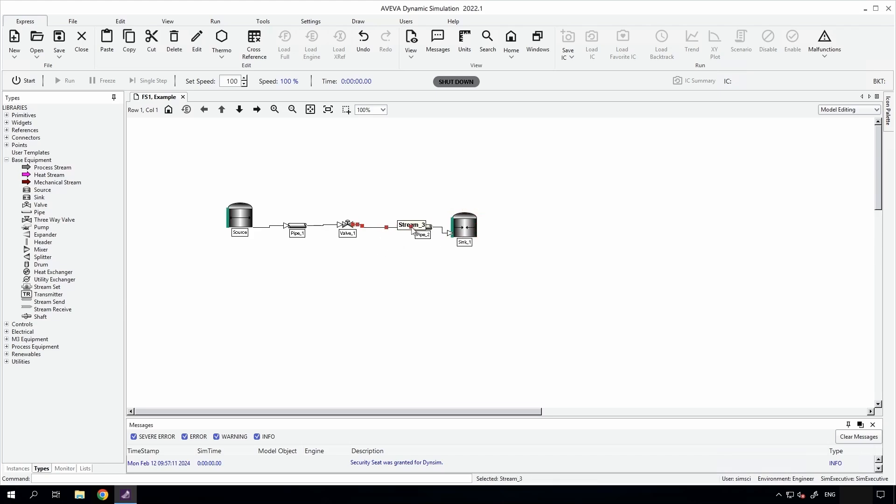
left_click(404, 259)
Start and run the simulation, and set Valve_1's open command to 51 percent.
left_click(27, 82)
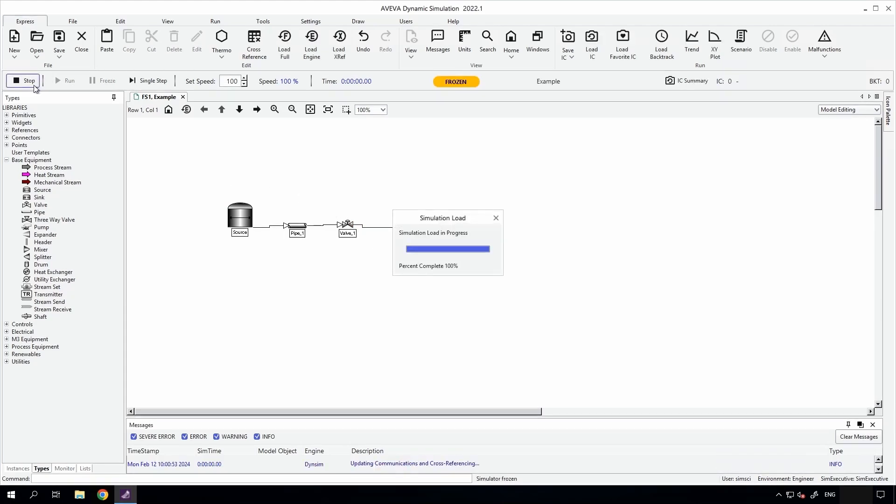
left_click(66, 81)
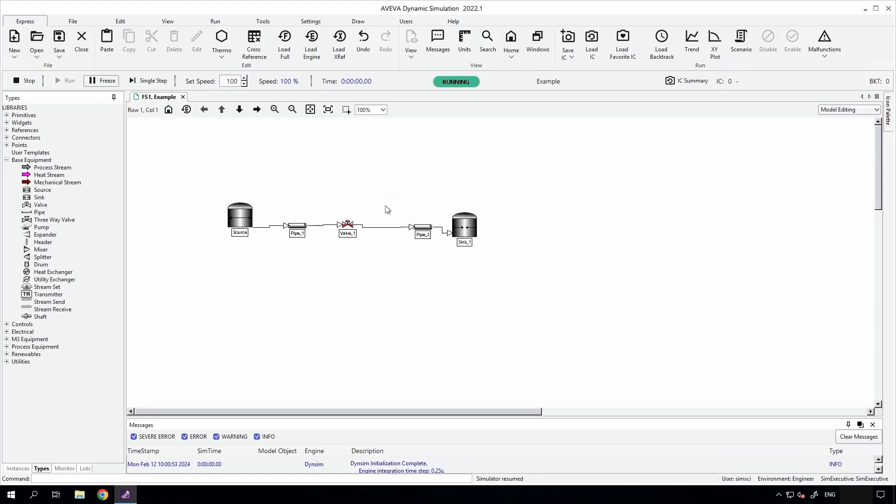
double_click(348, 224)
left_click_drag(437, 226, 448, 224)
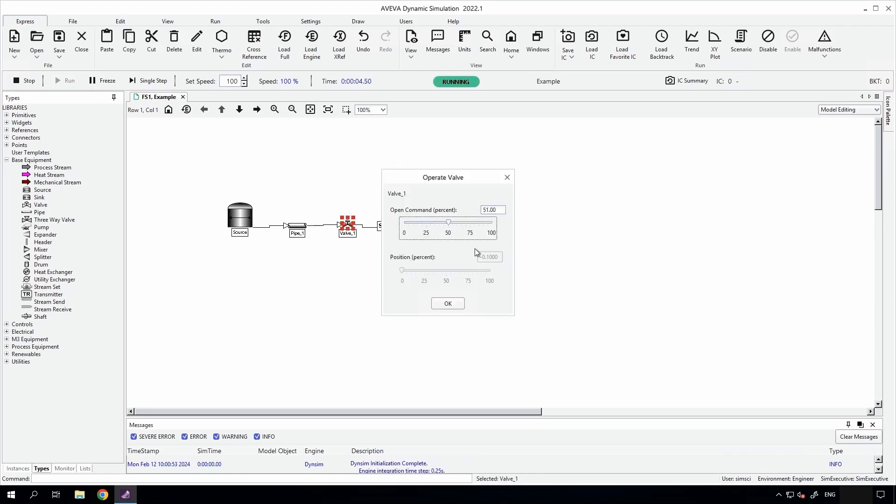
left_click(447, 304)
Shut down the simulation and check Valve_1's basic flow calculation settings.
left_click(23, 81)
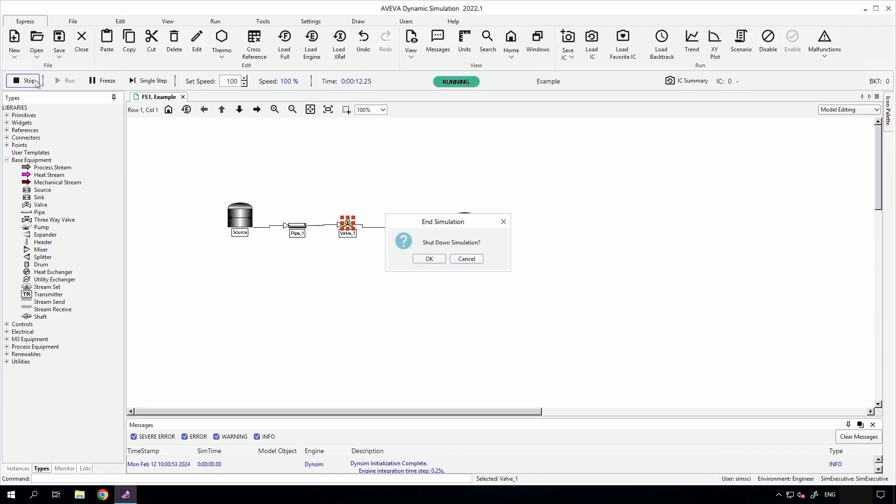
left_click(426, 259)
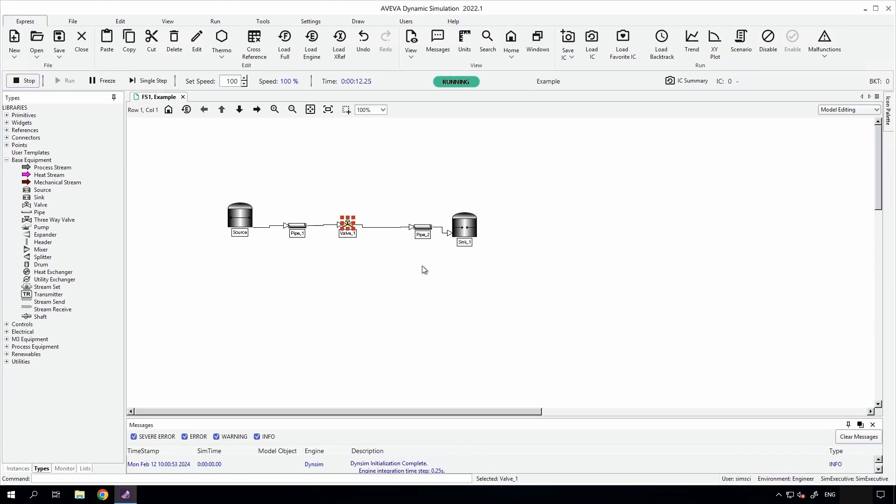
double_click(349, 225)
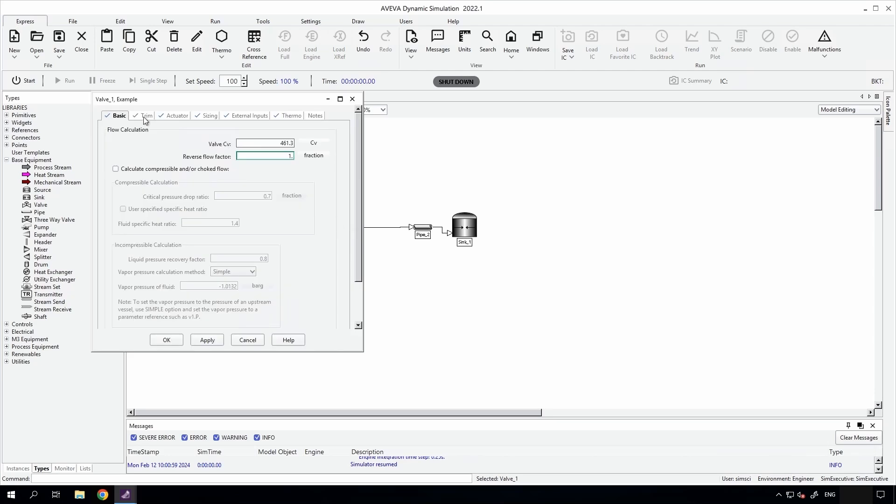
left_click(164, 342)
left_click(502, 200)
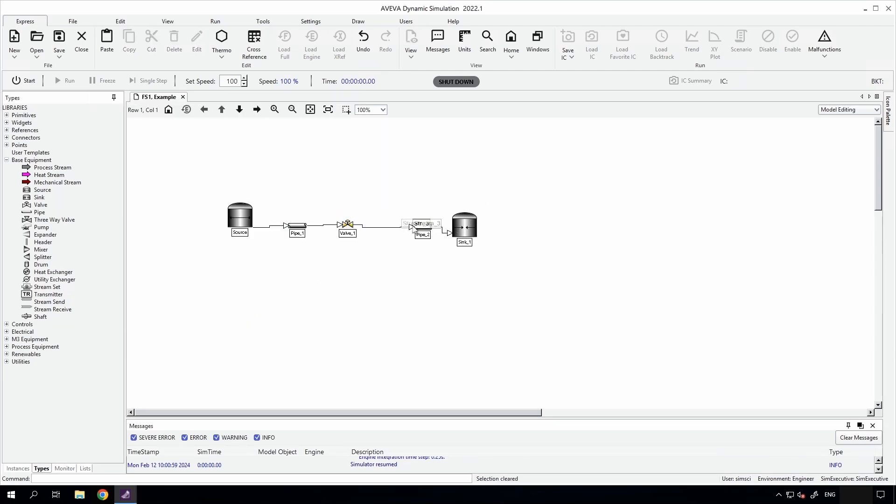
Move Pipe_2 back beside Valve_1, and detach the end of Stream_4 from Sink_1 with the sink farther right.
left_click_drag(423, 228, 366, 225)
left_click(374, 227)
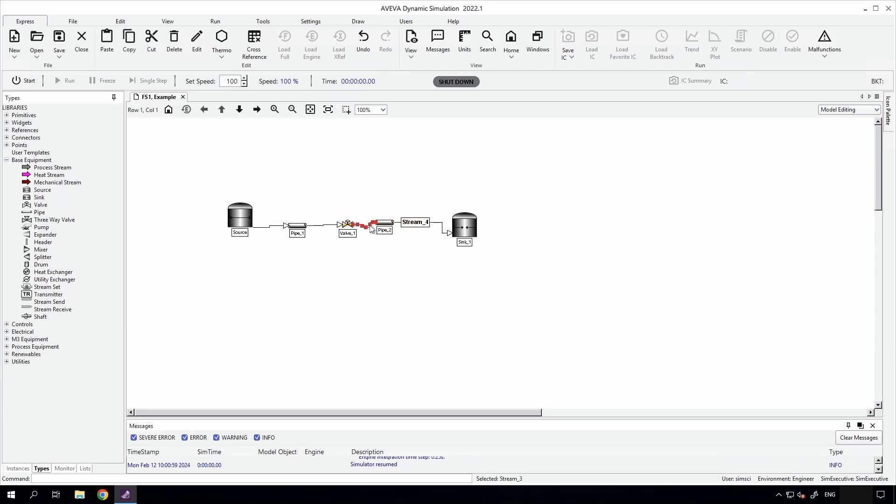
left_click(480, 220)
left_click(449, 233)
left_click_drag(461, 223, 413, 232)
left_click(462, 224)
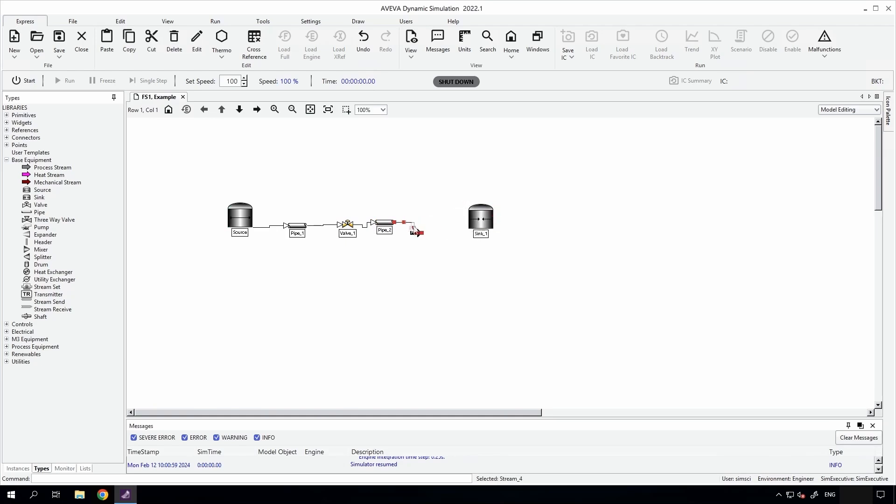
left_click(420, 202)
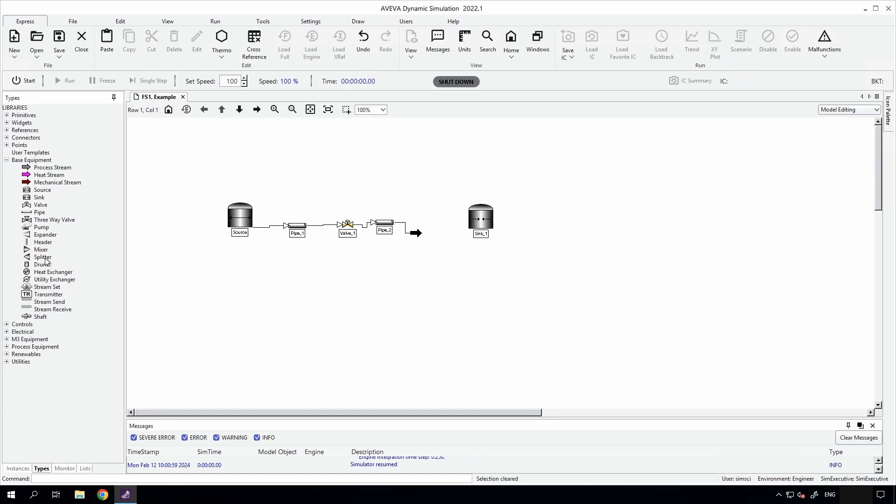
Place a horizontal Tank named Tank_1 between Pipe_2 and Sink_1 and attach the end of Stream_4 to its inlet.
left_click(42, 227)
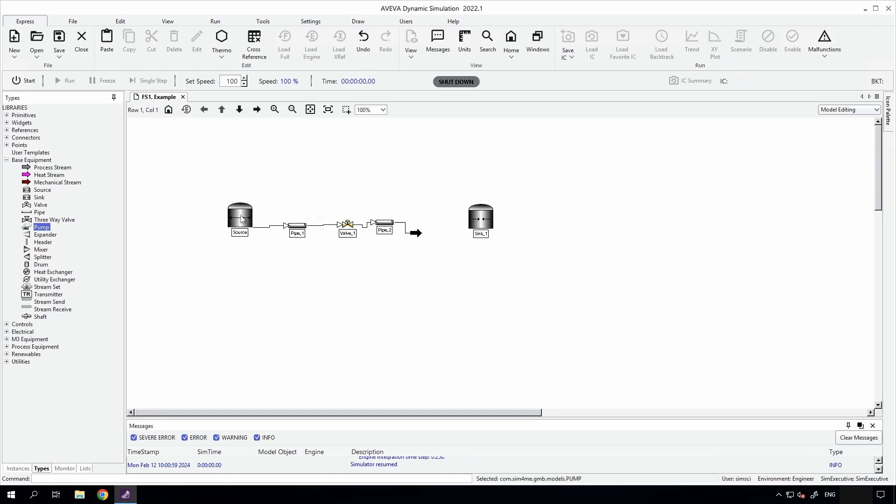
left_click(6, 161)
left_click(7, 190)
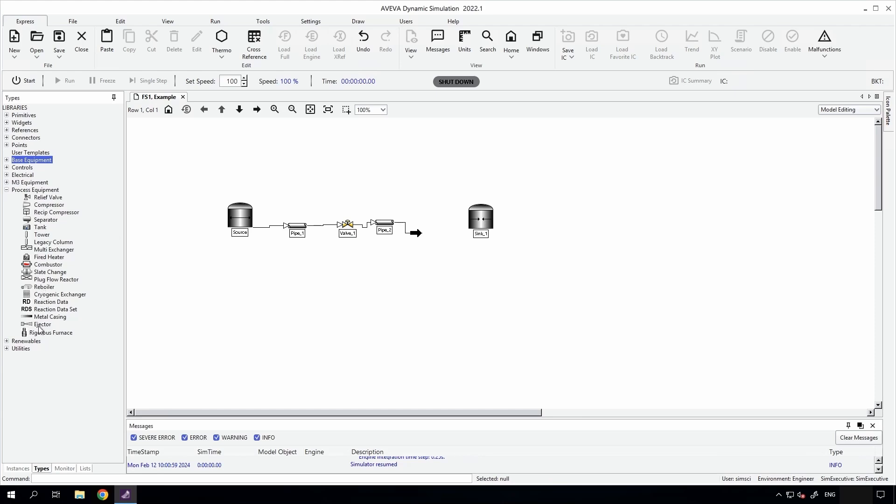
left_click_drag(38, 230, 444, 208)
type("Ta")
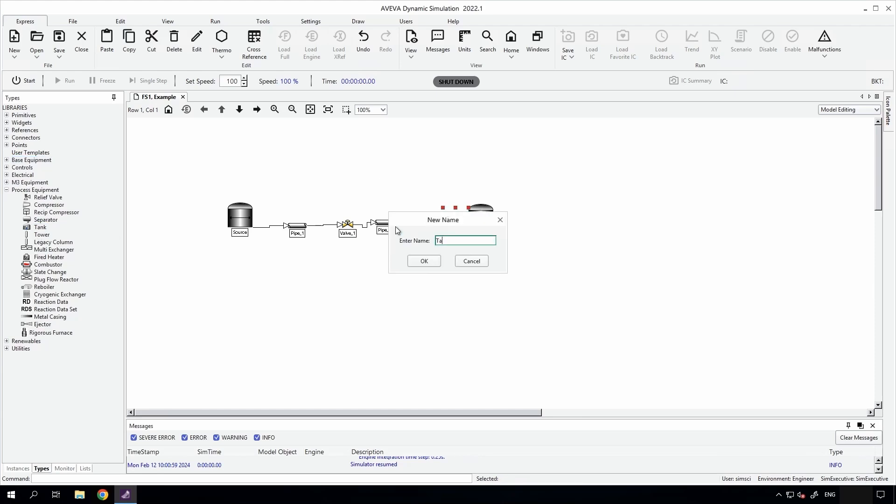
type("nk_1")
key("Return")
left_click(410, 215)
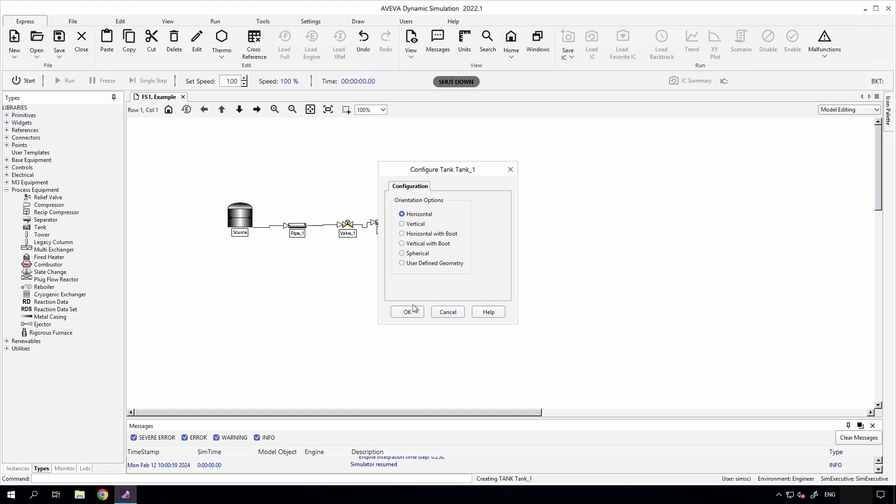
left_click(407, 311)
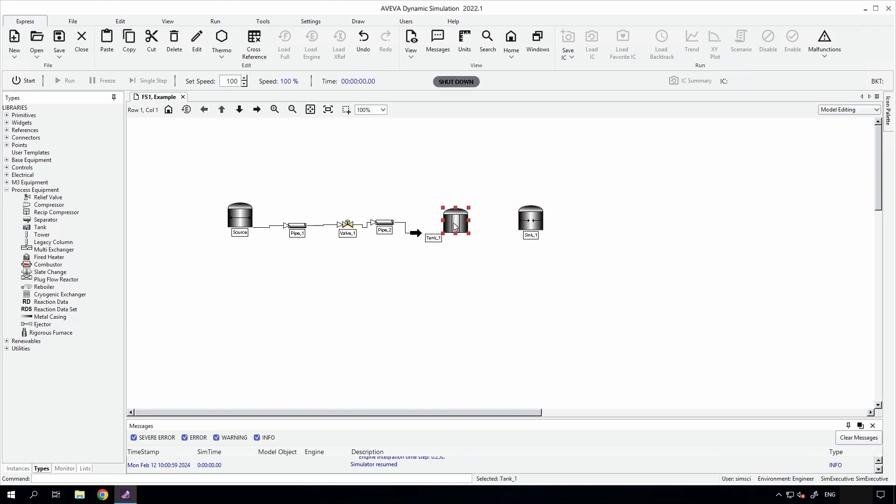
left_click_drag(415, 234, 441, 231)
left_click(6, 167)
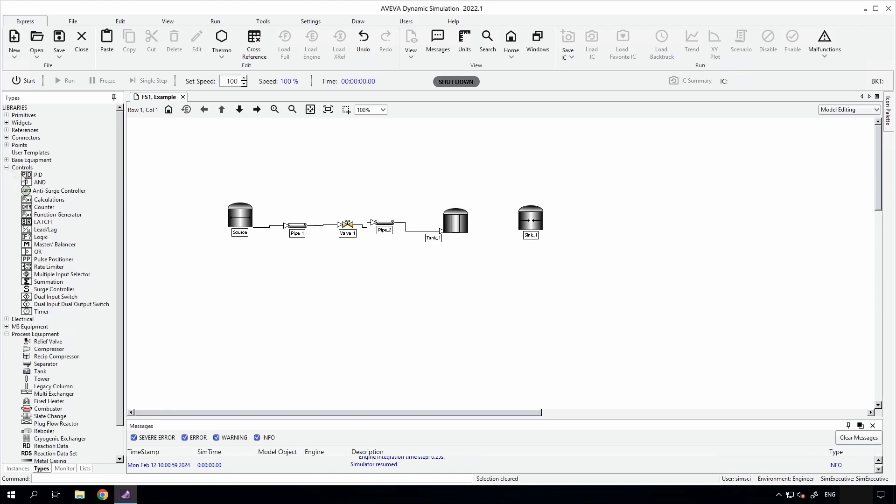
left_click(7, 168)
left_click(7, 160)
left_click(37, 169)
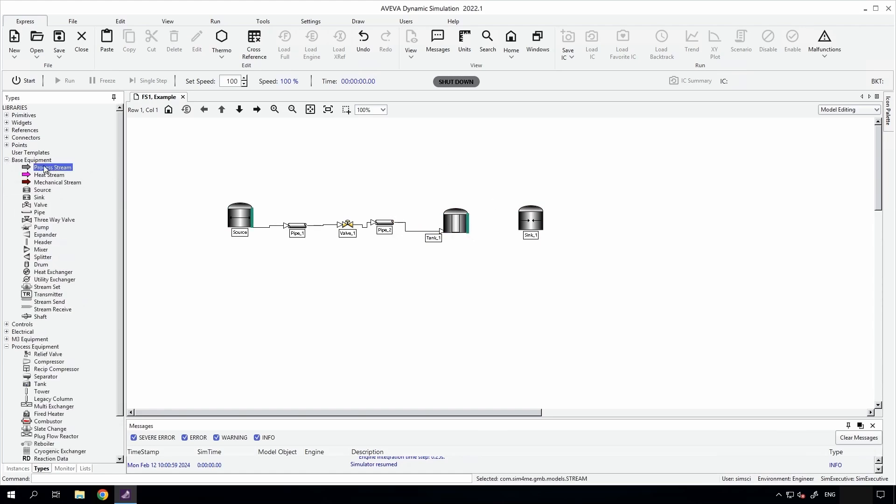
Copy Valve_1 and paste the duplicate to the right of Tank_1, named Valve_2.
left_click(347, 223)
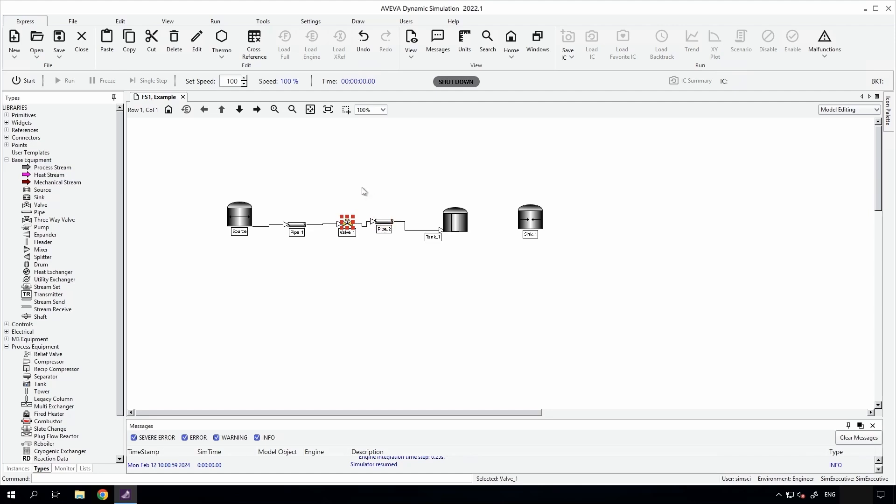
left_click(487, 219)
key("ctrl+v")
key("Return")
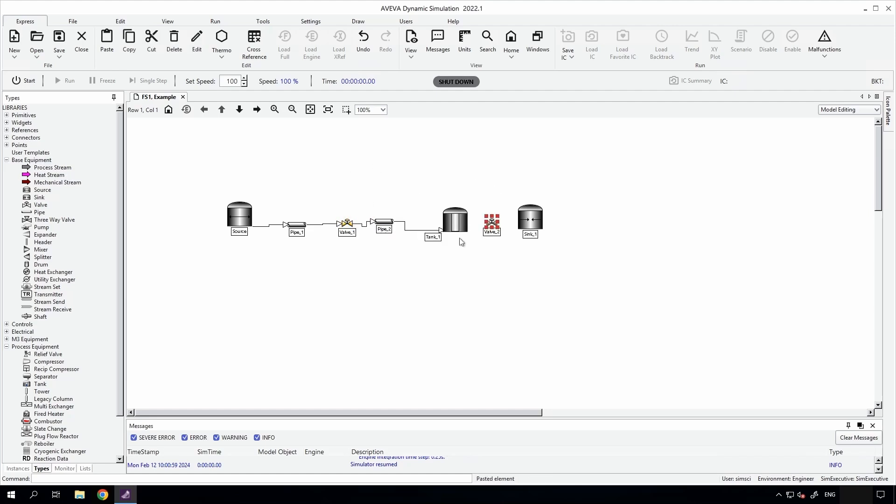
Move Sink_1 farther right, and paste a copy of Pipe_1 named Pipe_3 between Valve_2 and the sink.
left_click_drag(526, 224, 597, 223)
left_click(383, 221)
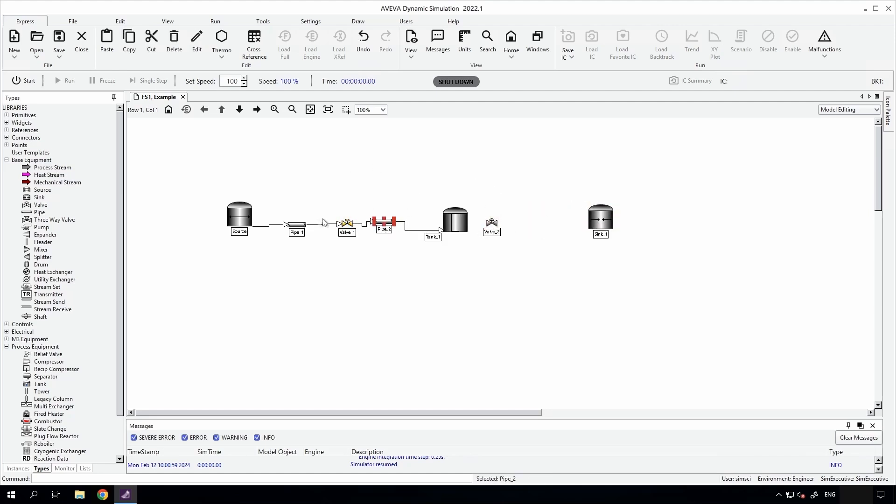
left_click(290, 229)
key("ctrl+c")
key("ctrl+v")
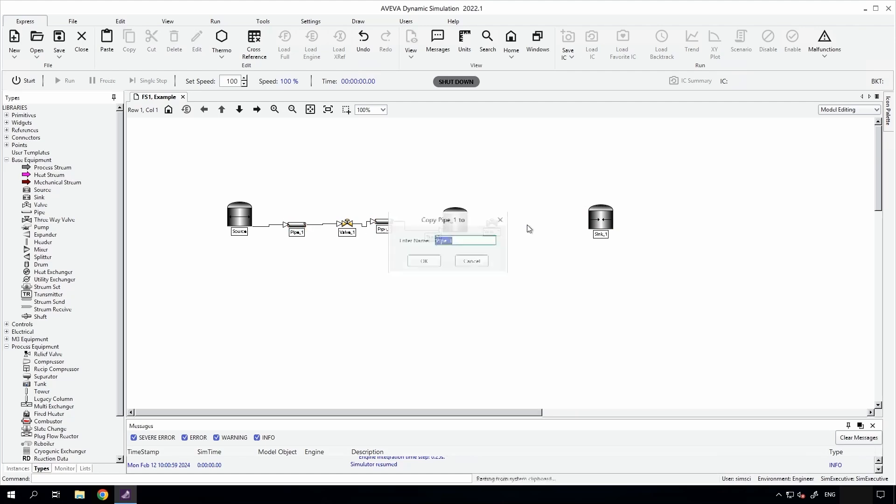
left_click(416, 265)
Set the length of Pipe_3 to 200 m in its geometry settings.
double_click(536, 227)
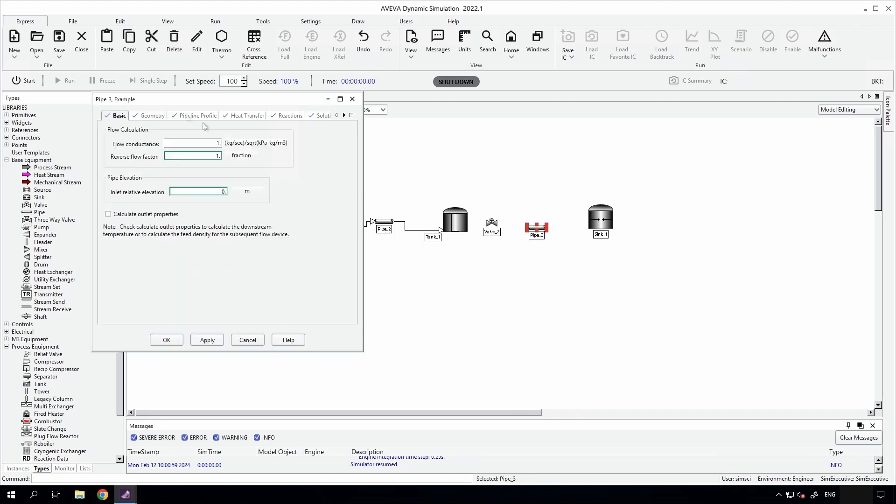
left_click(151, 115)
double_click(228, 168)
type("200.")
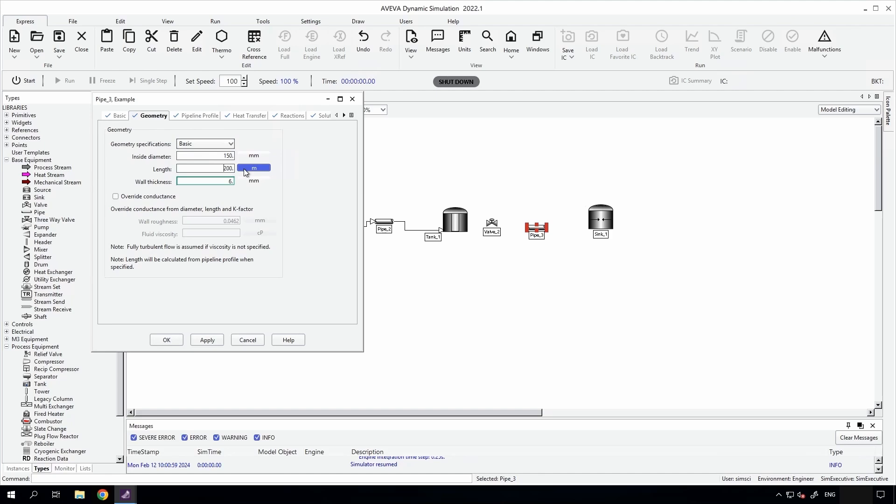
left_click(181, 341)
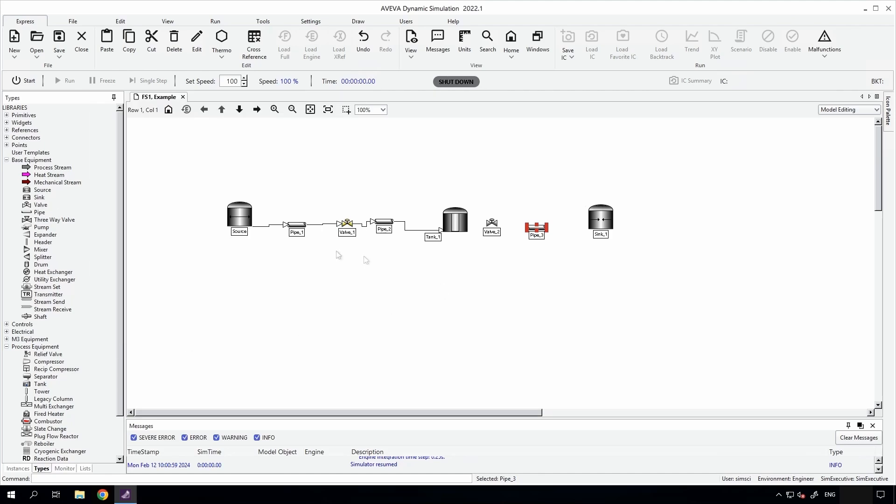
Paste a copy of the stream between Source and Pipe_1 as Stream_5, connecting Tank_1's outlet to Valve_2's inlet.
left_click(273, 226)
key("ctrl+v")
left_click(431, 260)
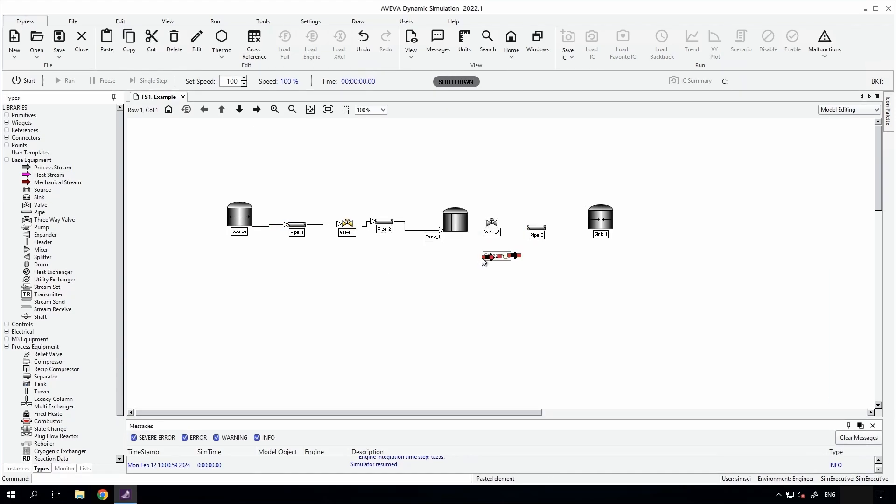
left_click_drag(485, 256, 469, 231)
left_click_drag(515, 256, 490, 227)
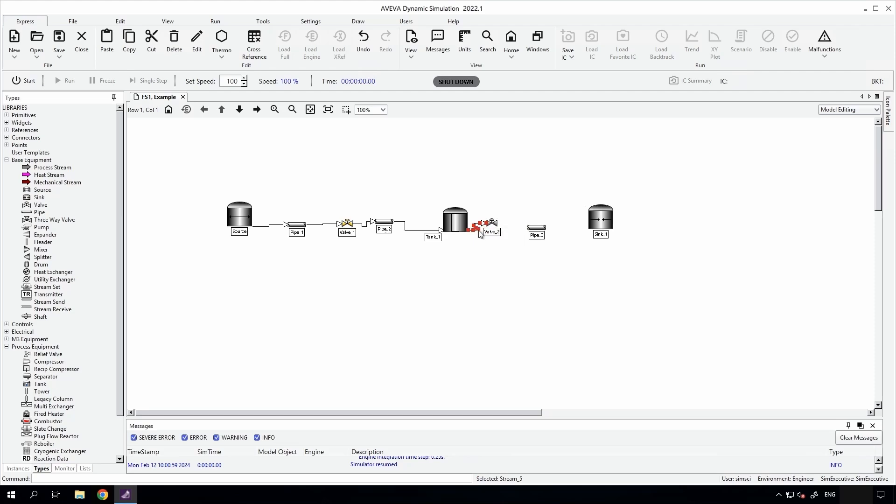
left_click(479, 235)
right_click(479, 235)
left_click(479, 213)
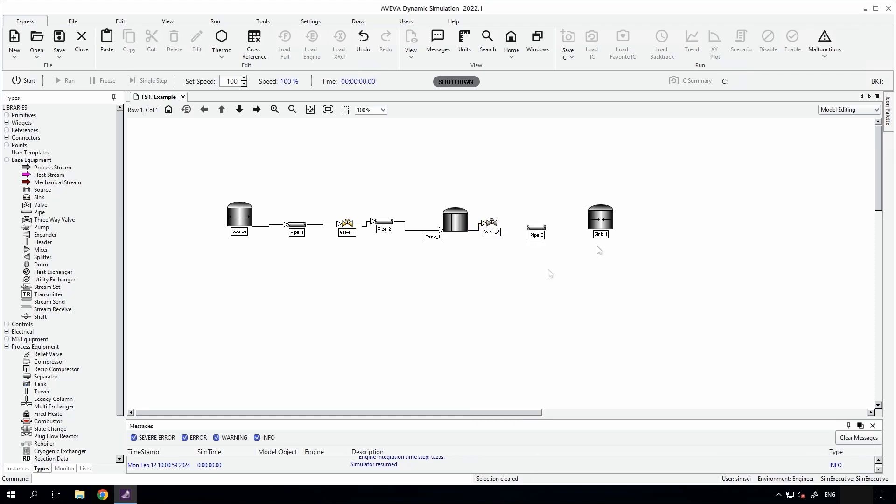
Move Valve_2 slightly down so it lines up with the outlet of Tank_1.
mouse_move(483, 212)
left_mouse_down()
mouse_move(499, 244)
mouse_move(492, 230)
mouse_move(527, 230)
left_mouse_up()
left_click(504, 252)
left_click(493, 230)
left_click(481, 252)
Add process streams from Valve_2 to Pipe_3 and from Pipe_3 to Sink_1, naming each stream.
left_click(52, 167)
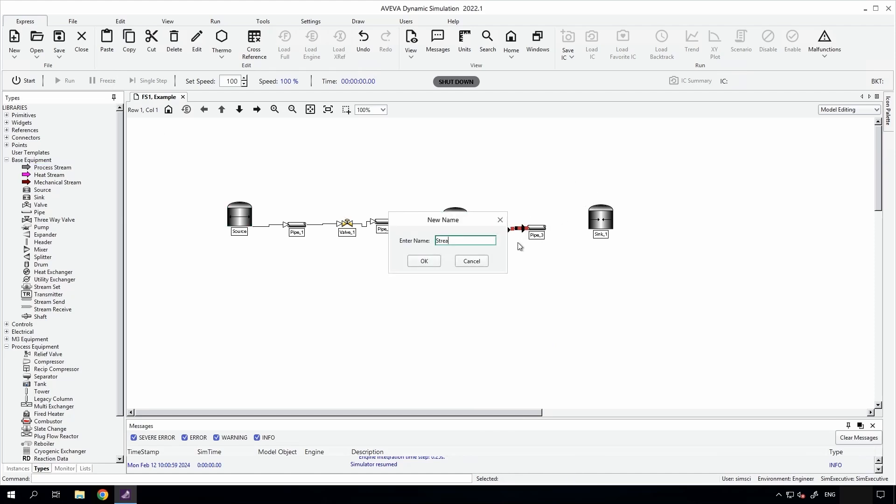
key("Return")
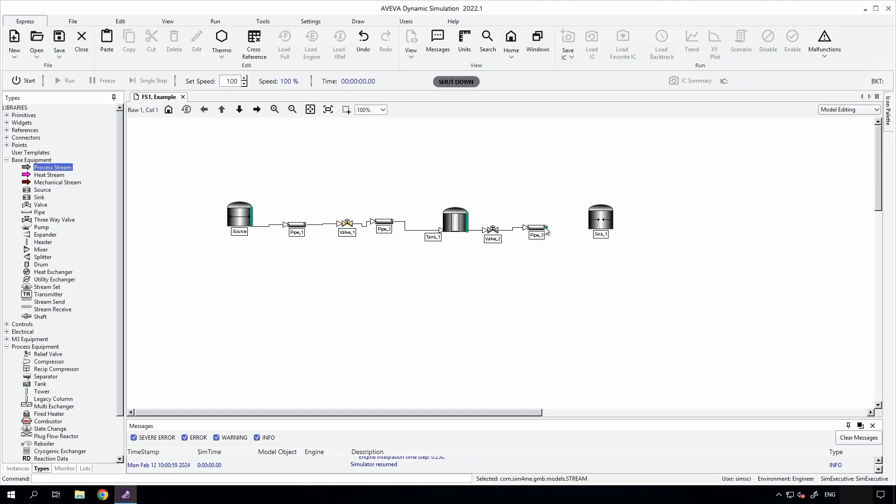
left_click_drag(547, 231, 589, 227)
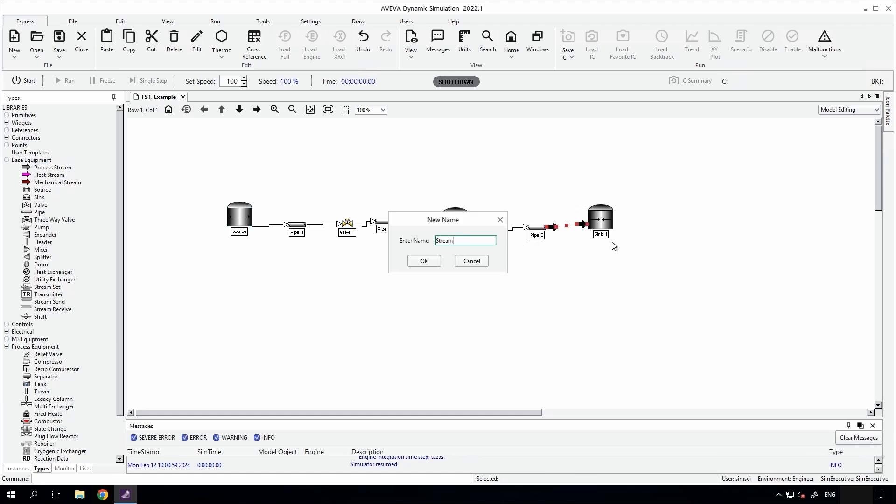
key("Return")
key("Escape")
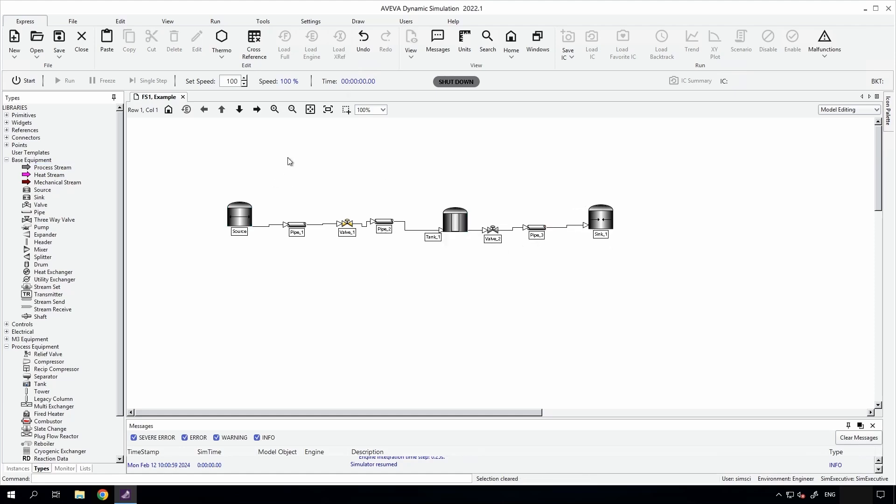
Start and run the simulation, and set the open command of Valve_2 to 100 percent.
left_click(33, 83)
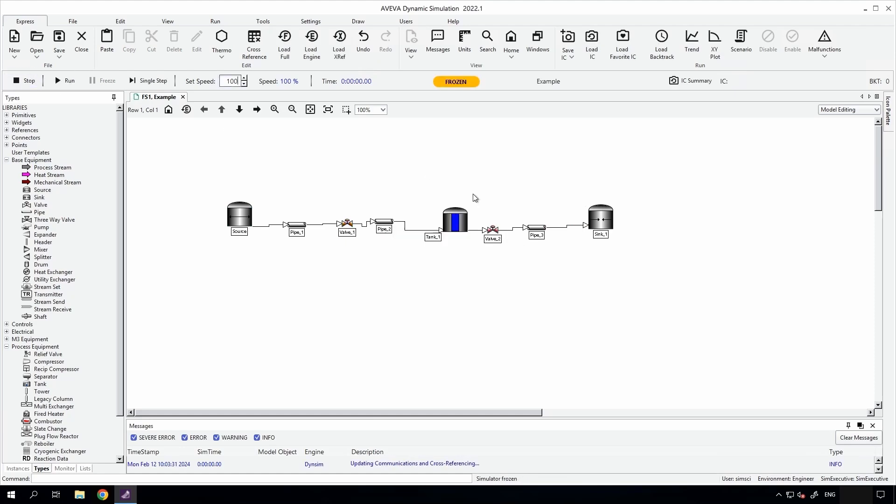
left_click(492, 229)
double_click(492, 230)
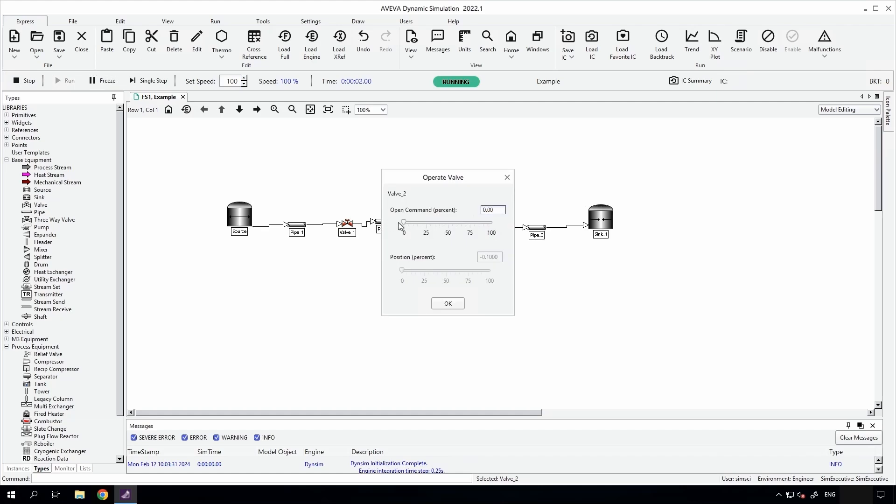
left_click_drag(402, 225, 494, 224)
left_click(448, 304)
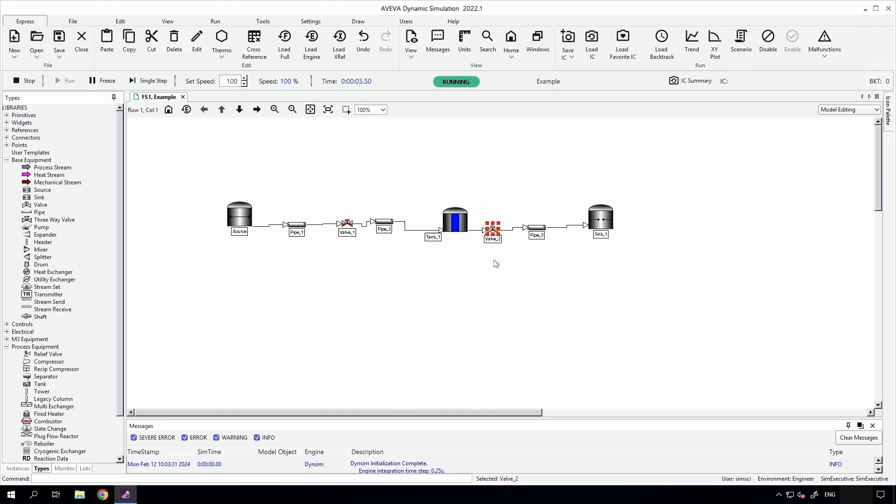
Monitor the liquid level of Tank_1 in its parameter list while the simulation runs.
double_click(455, 227)
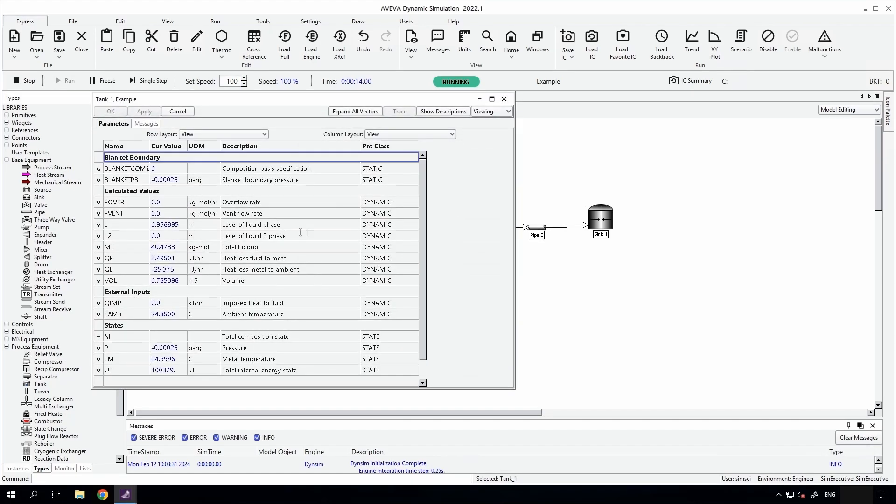
left_click(167, 225)
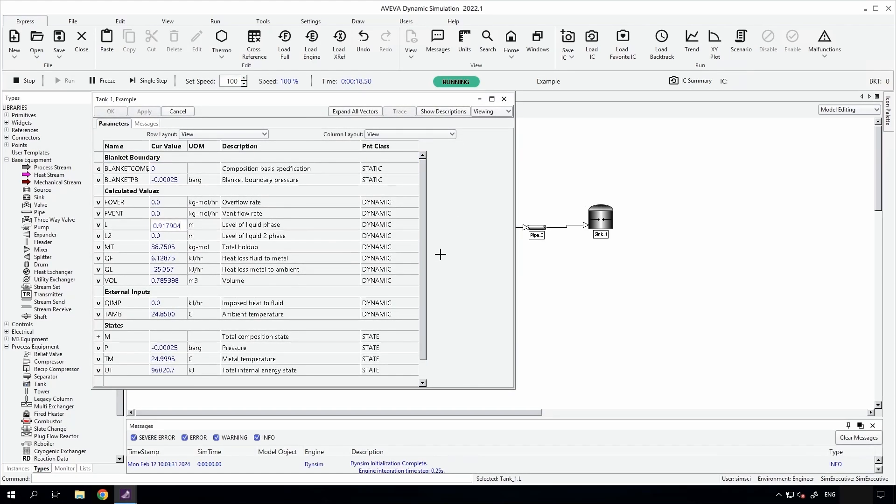
left_click(450, 239)
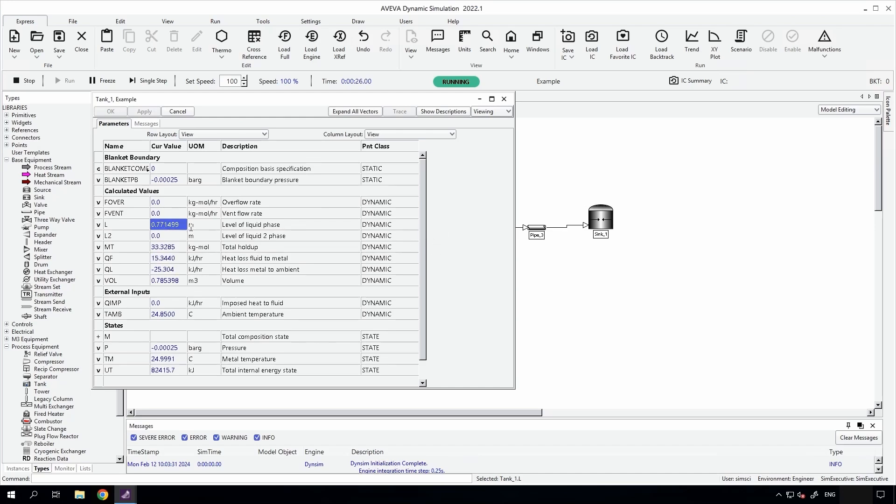
left_click(504, 99)
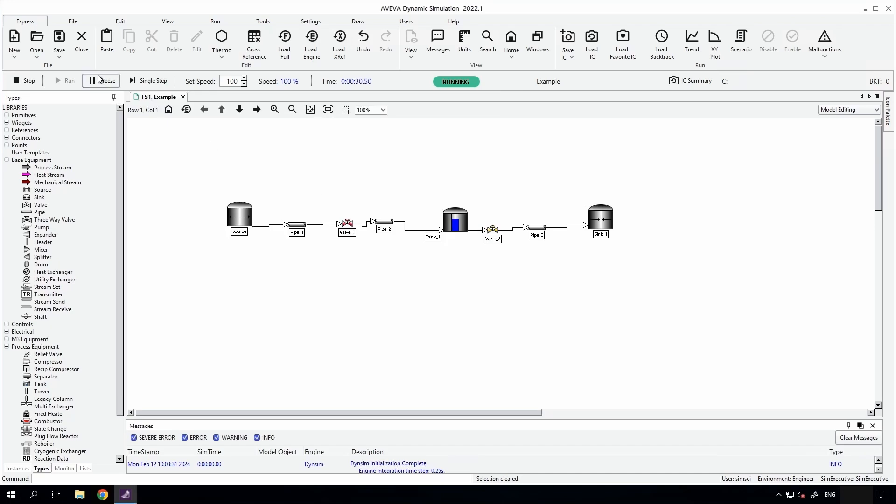
Check the open command of Valve_2 and set the open command of Valve_1 to 100 percent.
double_click(493, 230)
mouse_move(492, 223)
left_mouse_down()
mouse_move(402, 222)
mouse_move(491, 222)
left_mouse_up()
left_click(448, 303)
double_click(346, 227)
left_click(447, 303)
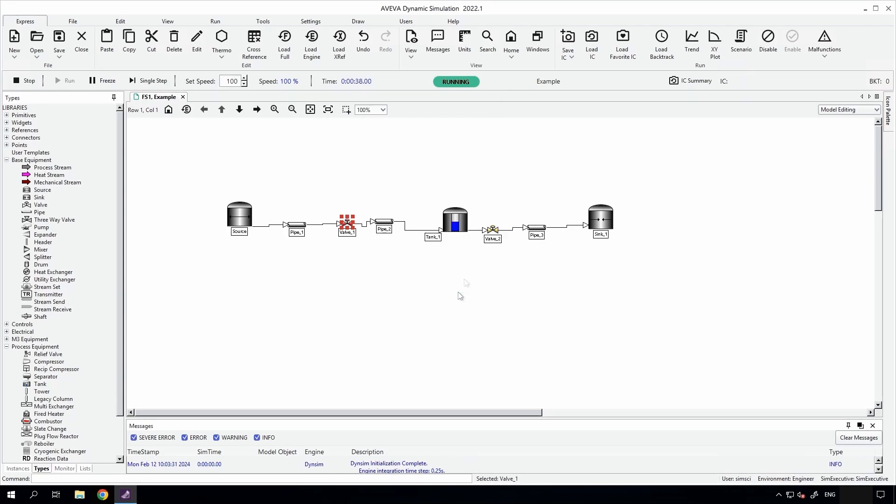
Inspect Tank_1's level and overflow rate with both valves open.
mouse_move(464, 220)
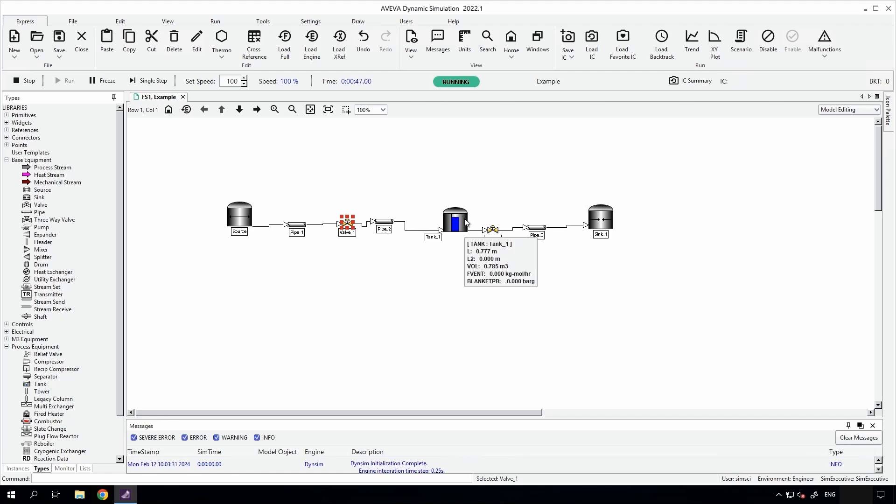
double_click(465, 221)
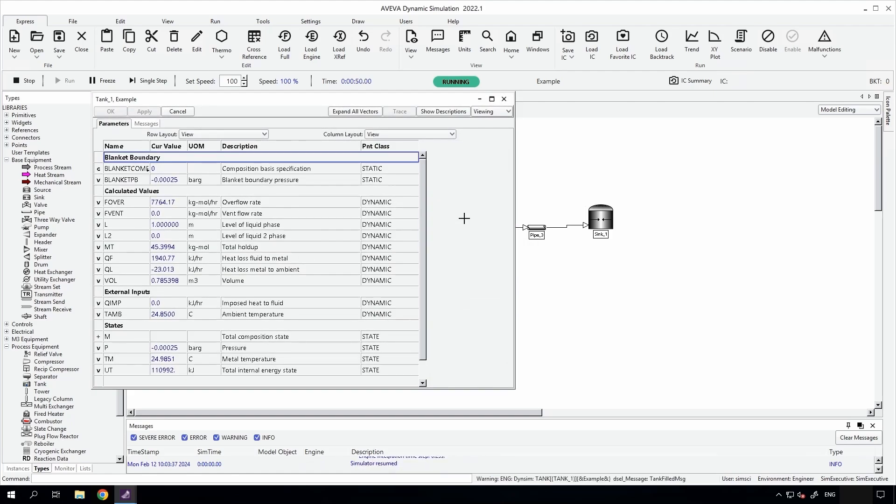
left_click(177, 111)
Keep the open command of Valve_1 at 100 percent and stop the simulation.
double_click(346, 223)
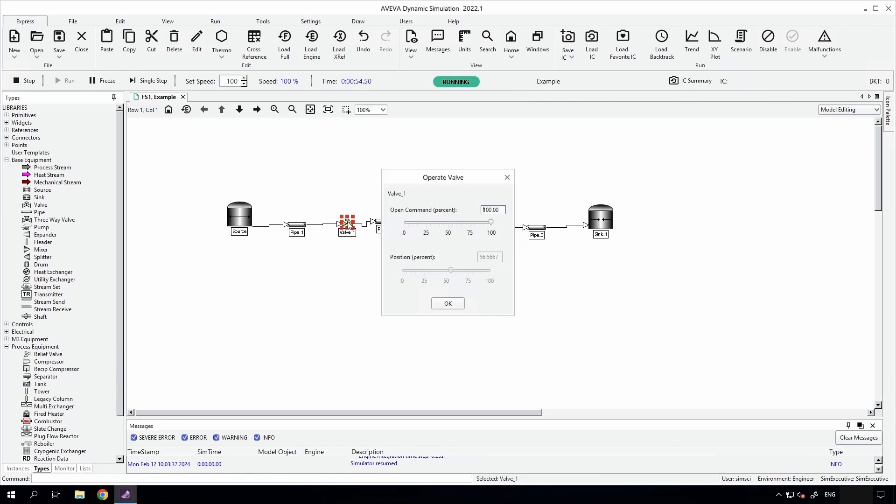
left_click_drag(476, 222, 492, 224)
left_click(447, 303)
left_click(466, 274)
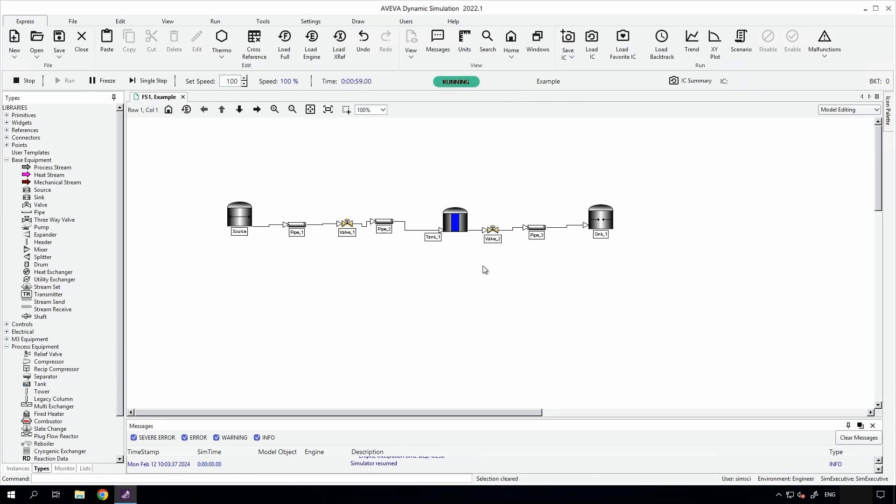
left_click(25, 81)
left_click(434, 260)
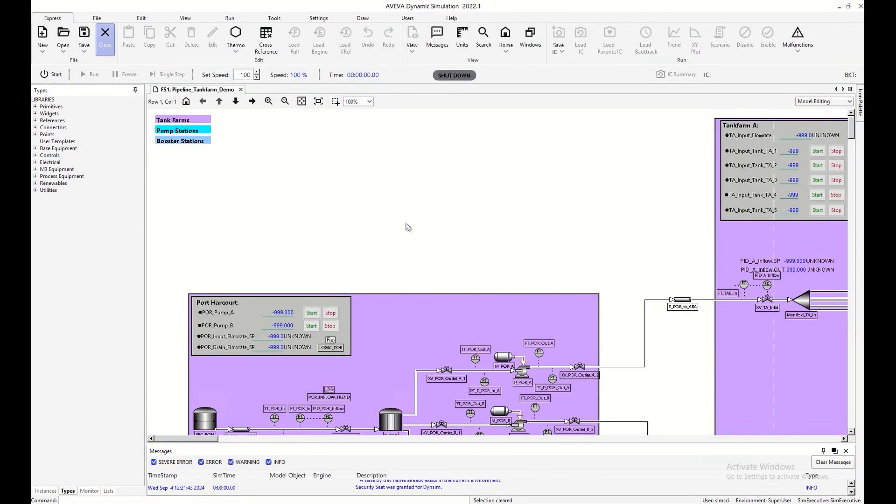
Start the simulation of the Pipeline_Tankfarm_Demo flowsheet.
scroll(523, 198, "down", 5)
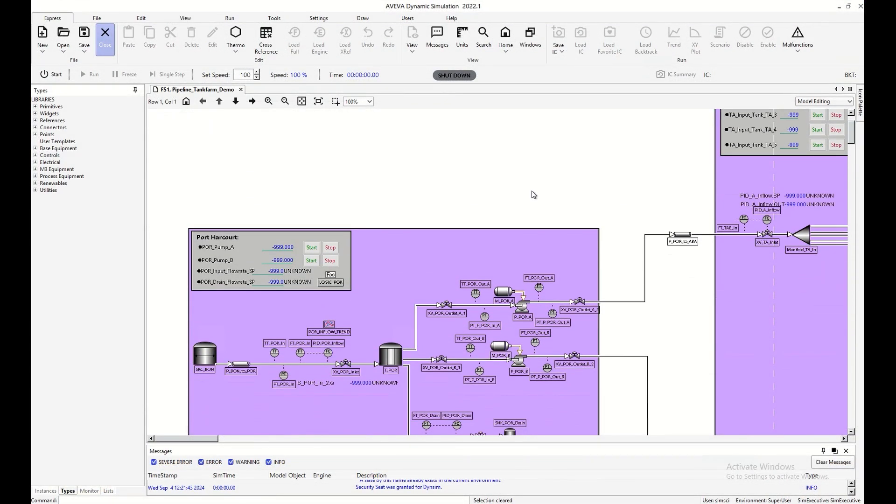
scroll(560, 192, "right", 8)
scroll(534, 195, "right", 15)
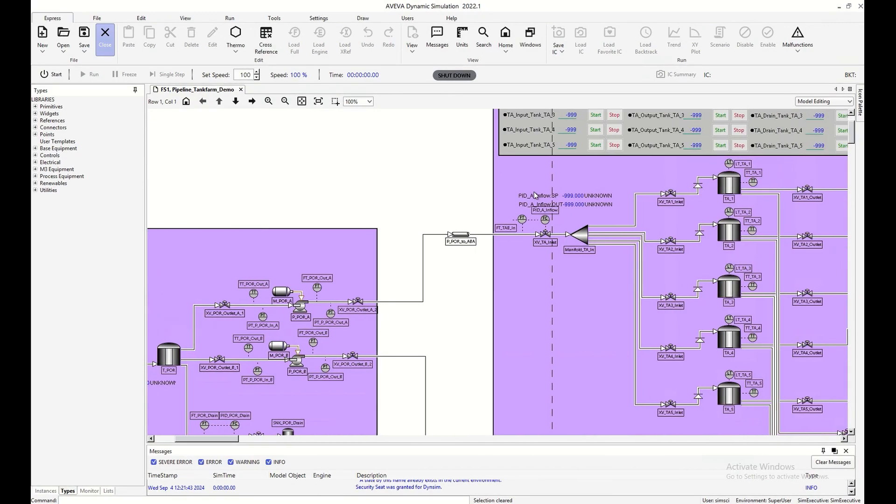
scroll(526, 196, "up", 5)
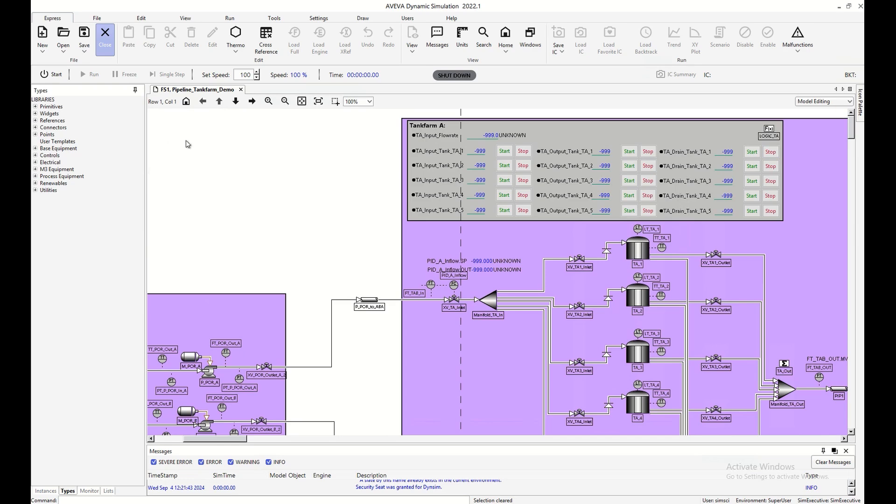
left_click(52, 75)
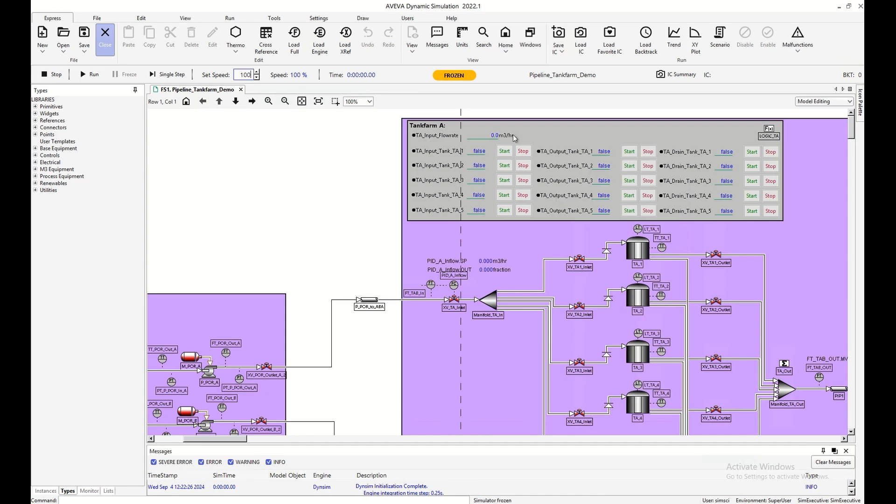
Examine the overall pipeline network layout and the details of Tankfarm A, Pump Station A-B and Tankfarm B.
scroll(787, 317, "down", 1)
scroll(787, 318, "down", 3)
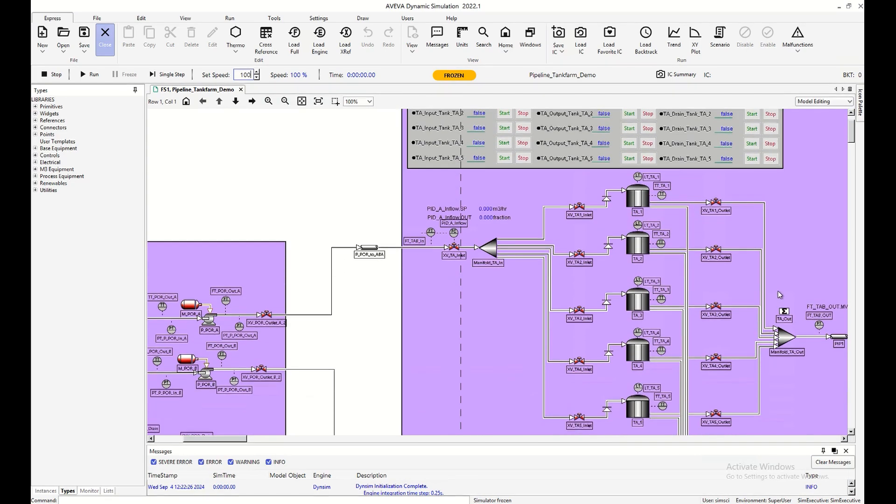
scroll(775, 327, "right", 5)
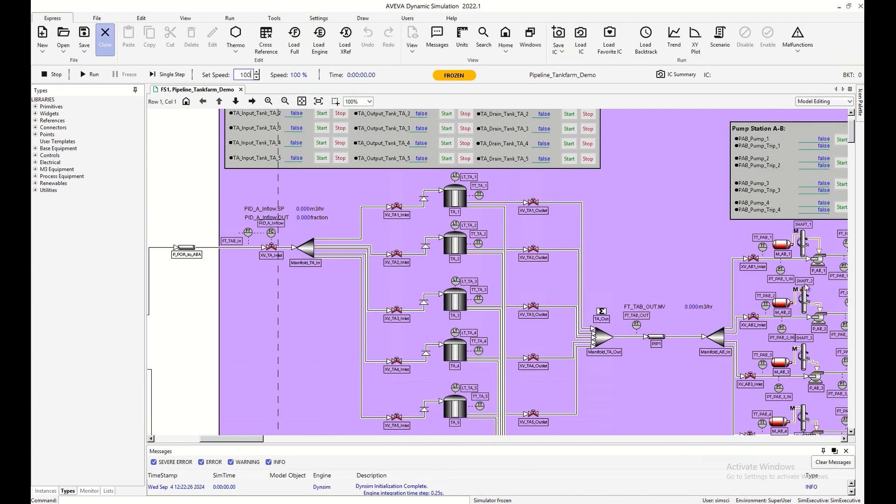
left_click(318, 101)
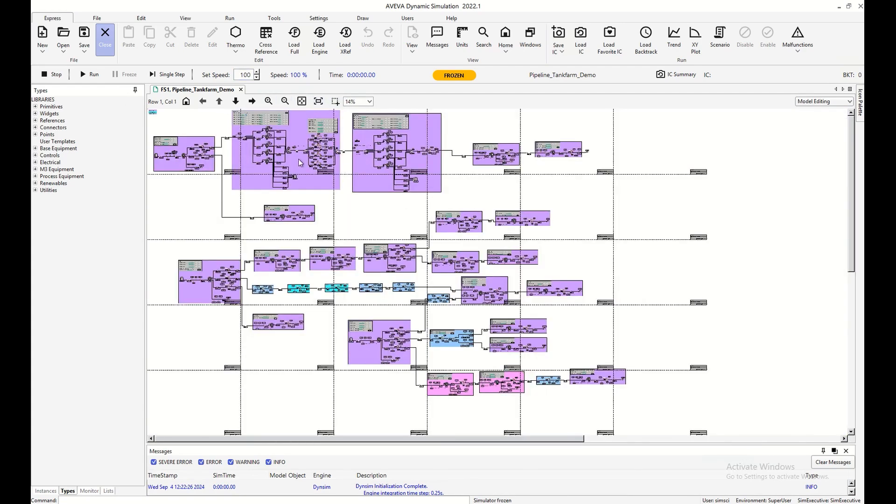
left_click(307, 101)
scroll(413, 193, "down", 2)
scroll(420, 189, "right", 5)
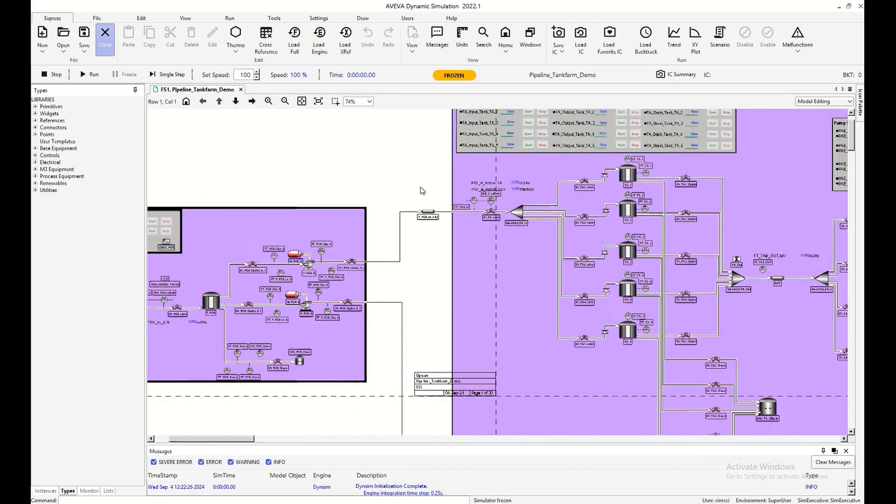
scroll(422, 190, "right", 6)
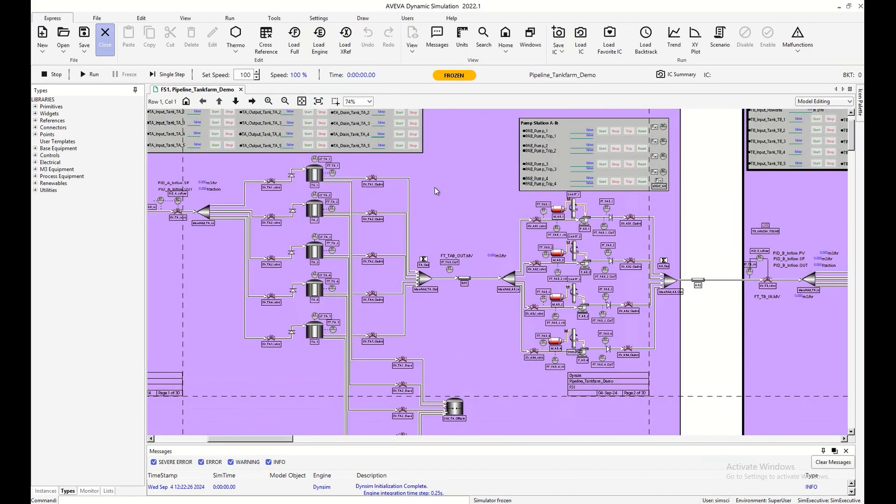
left_click(252, 101)
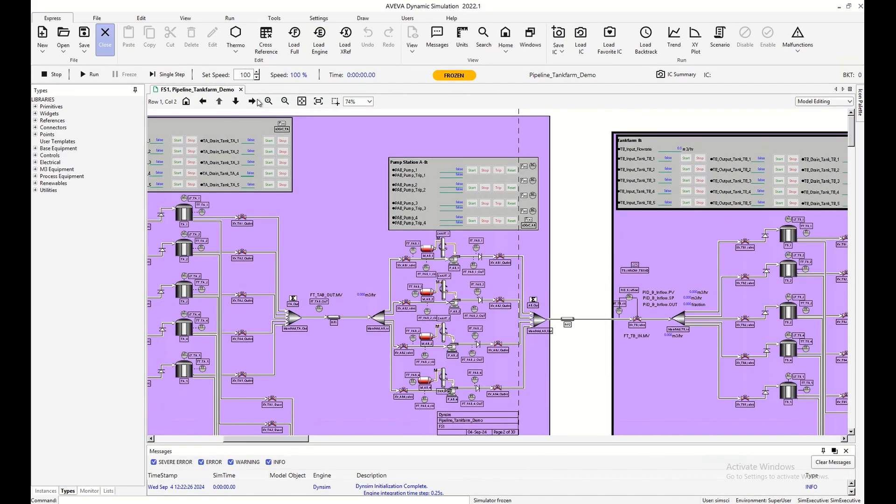
left_click(285, 101)
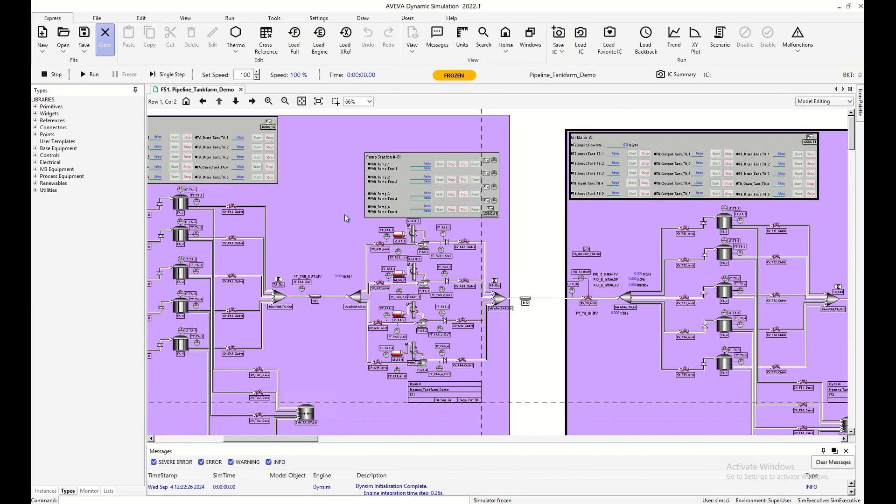
scroll(347, 210, "left", 1)
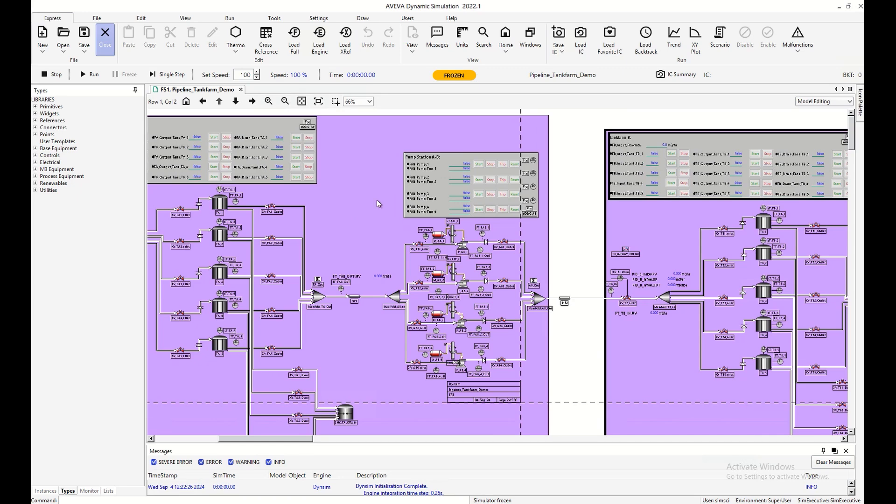
Run the Main engineering scenario to initialise the model and its sub-scripts, and close the scenario summary.
left_click(559, 193)
left_click(268, 101)
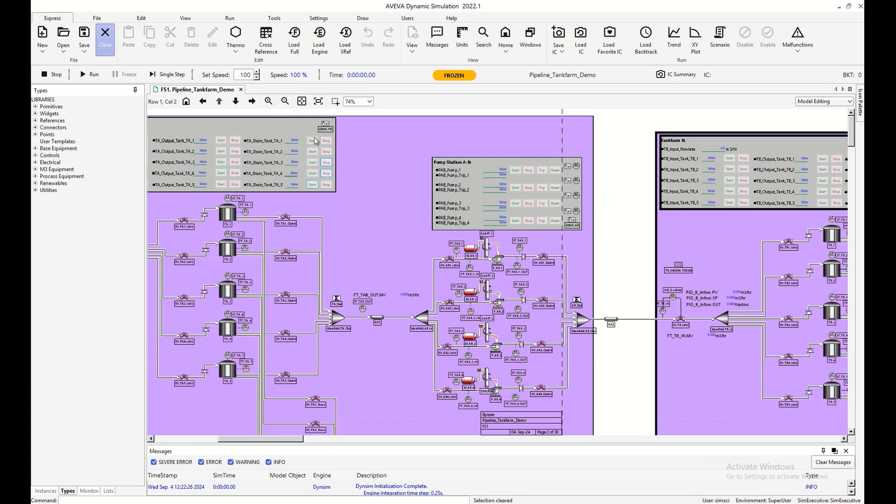
left_click(720, 38)
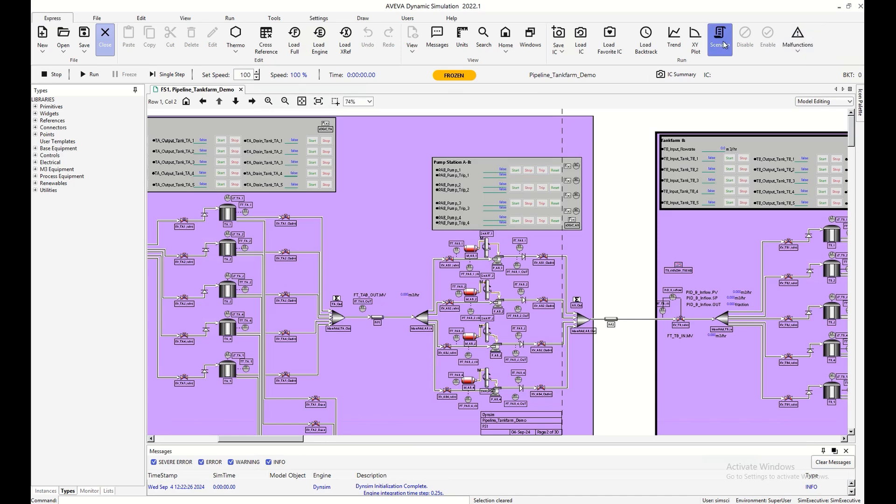
left_click(329, 159)
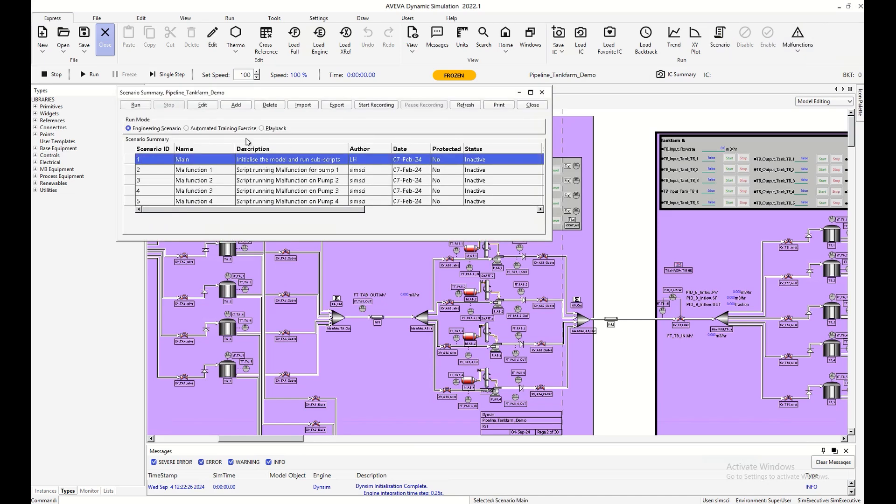
left_click(135, 104)
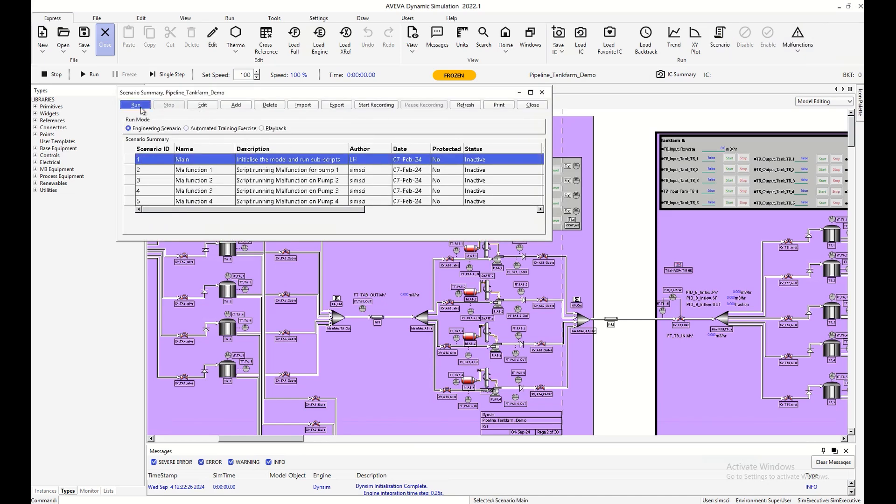
left_click(525, 104)
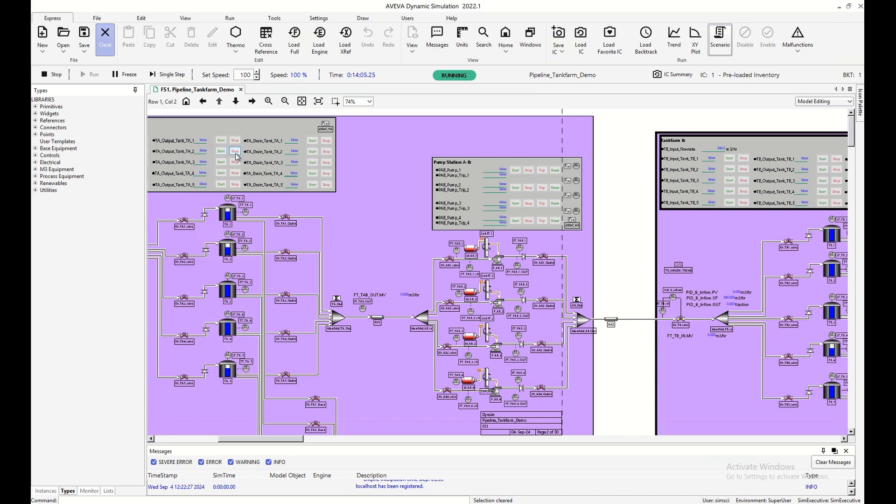
Start the output of tank TA_2, the input of tank TB_4, and pumps 2 and 3 of Pump Station A-B.
left_click(221, 162)
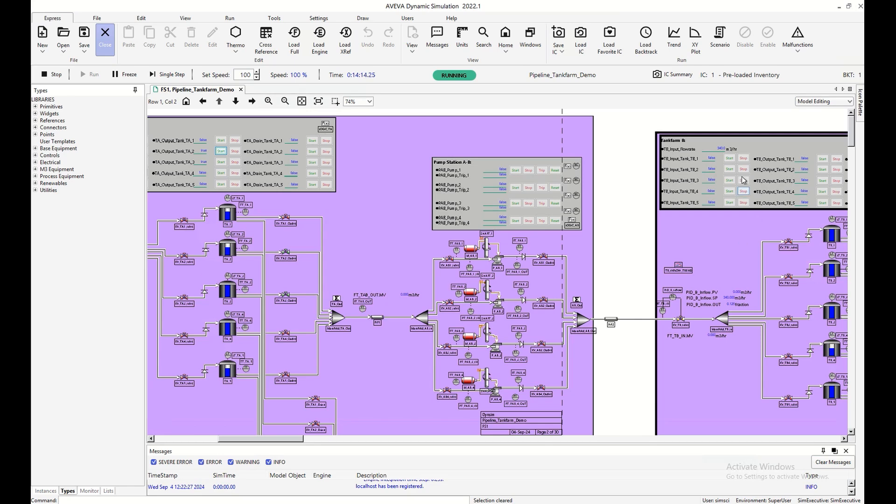
left_click(730, 191)
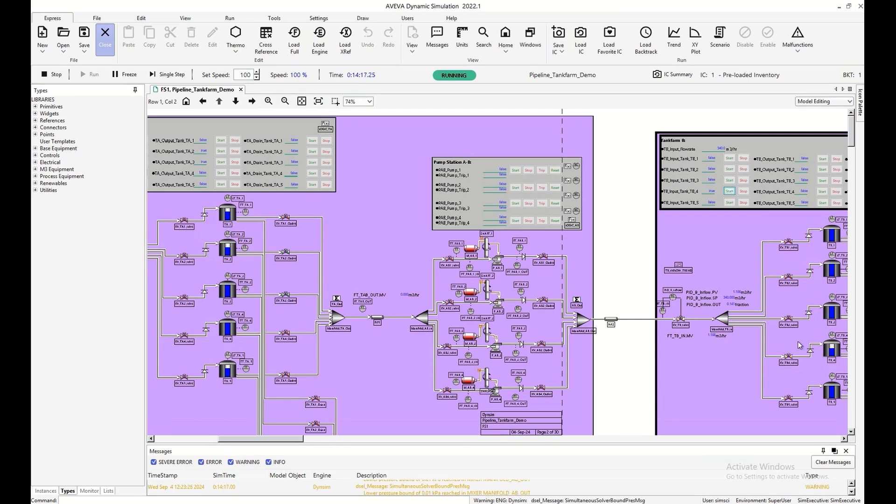
left_click(519, 204)
left_click(516, 189)
Copy the reference name FT_TAB_OUT.MV from the flow reading at the Tankfarm A outlet.
right_click(379, 298)
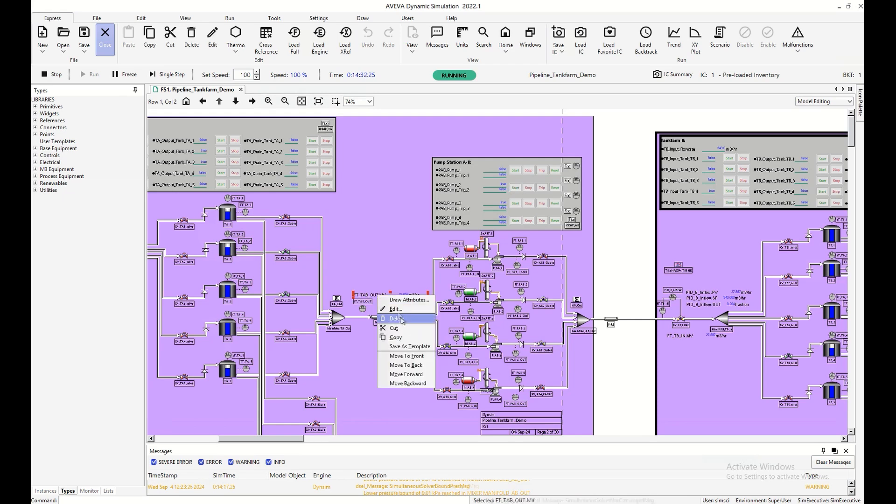
left_click(402, 309)
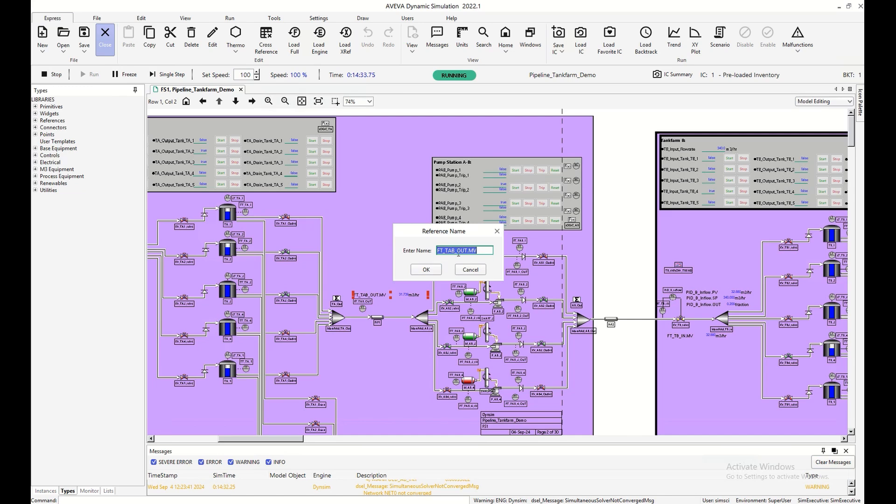
left_click(426, 270)
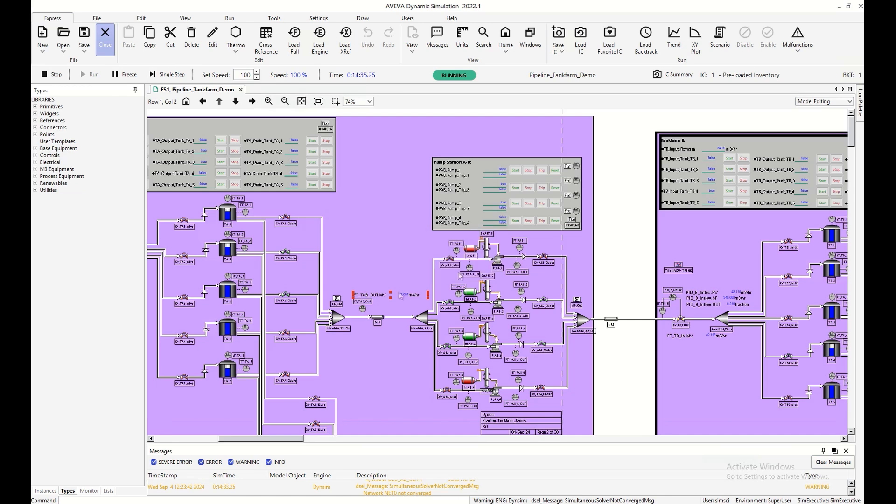
Place a Trend reference between Pump Station A-B and Tankfarm B, accepting its default name.
left_click(36, 121)
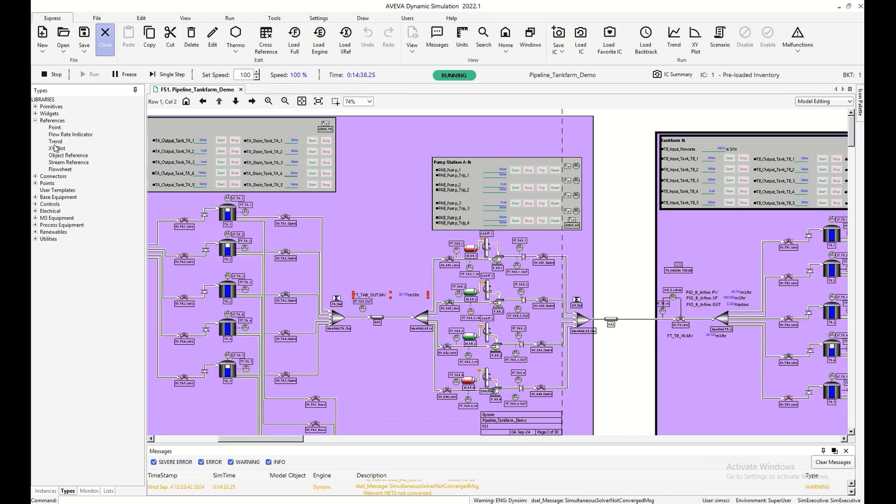
left_click(55, 140)
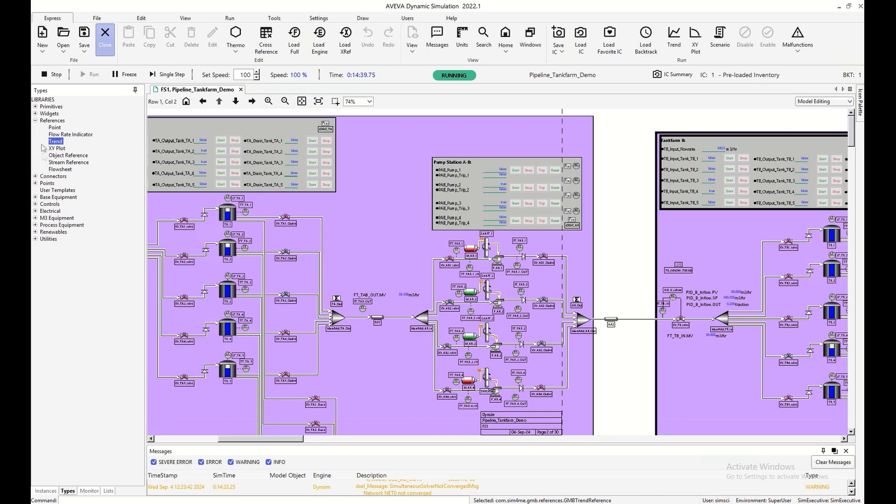
left_click(608, 236)
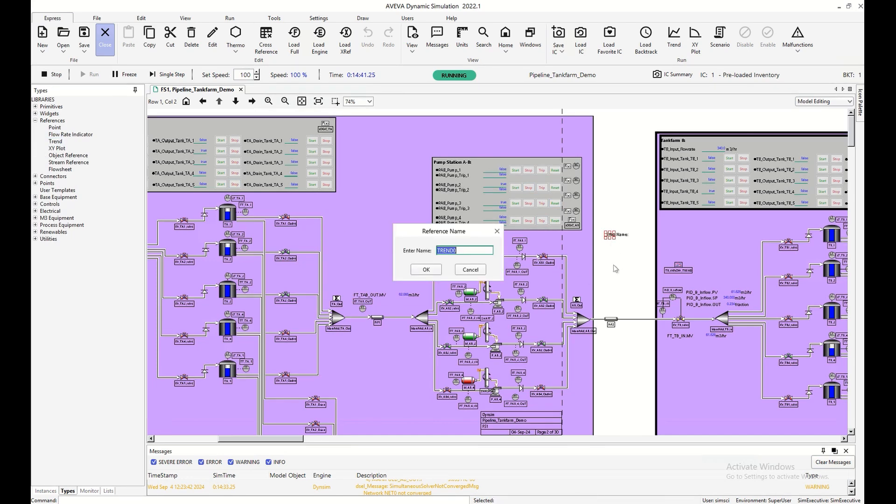
left_click(429, 269)
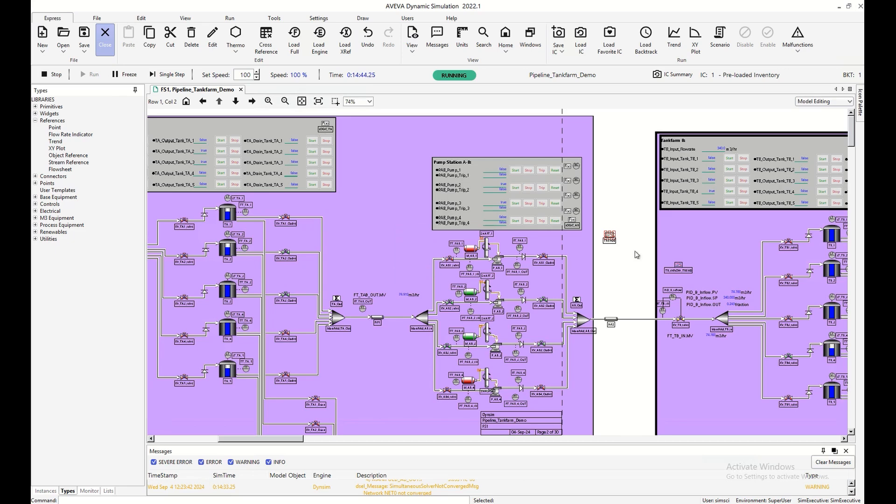
Add the point FT_TAB_OUT.MV to the new trend and save the trend configuration.
double_click(609, 237)
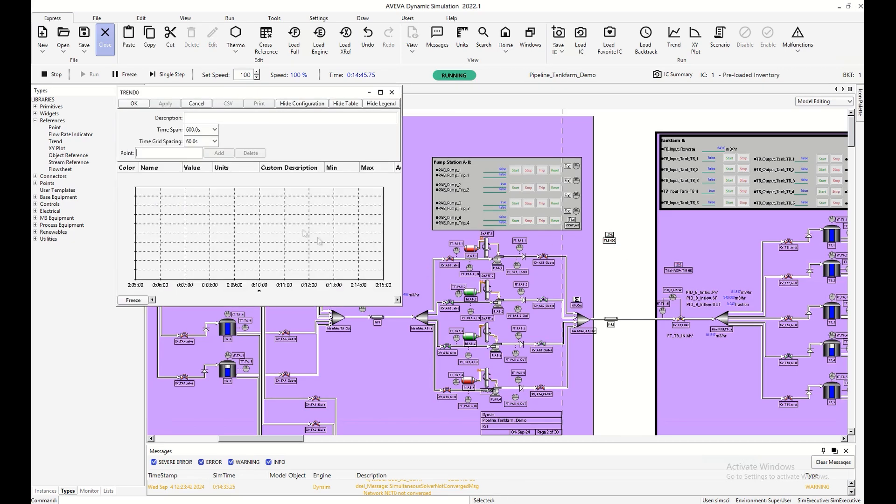
type("FT_TAB_OUT.MV")
key("Return")
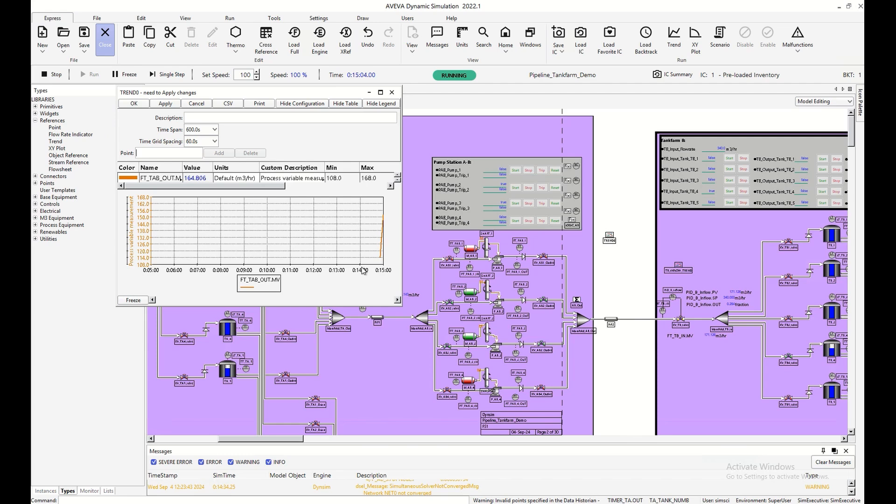
left_click(134, 103)
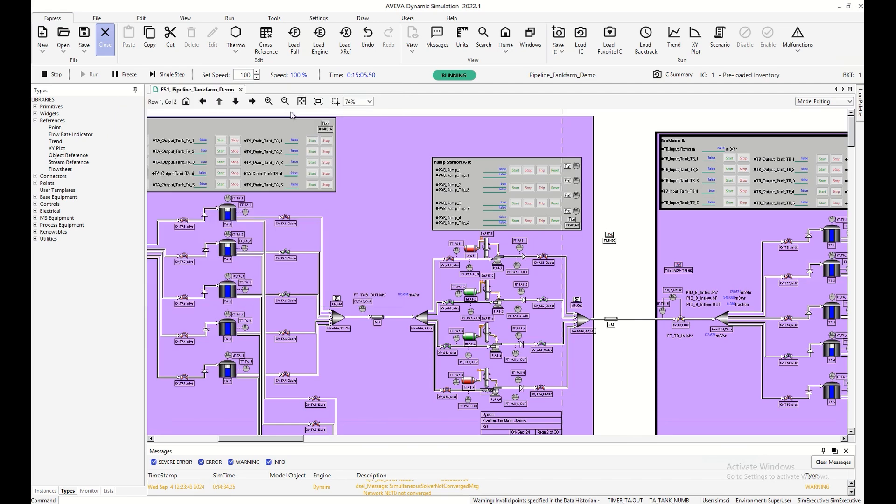
Set the simulation speed to 1000 percent and check the FT_TAB_OUT.MV curve in the new trend.
left_click(256, 73)
left_click(609, 240)
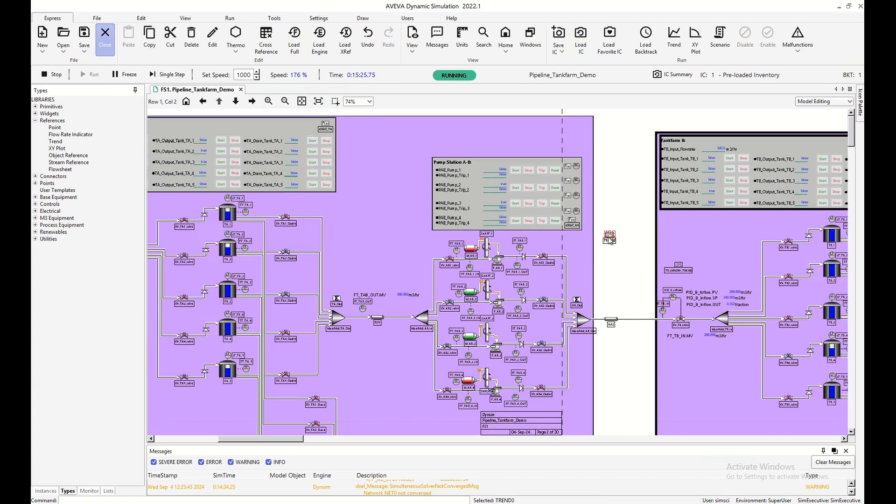
double_click(609, 239)
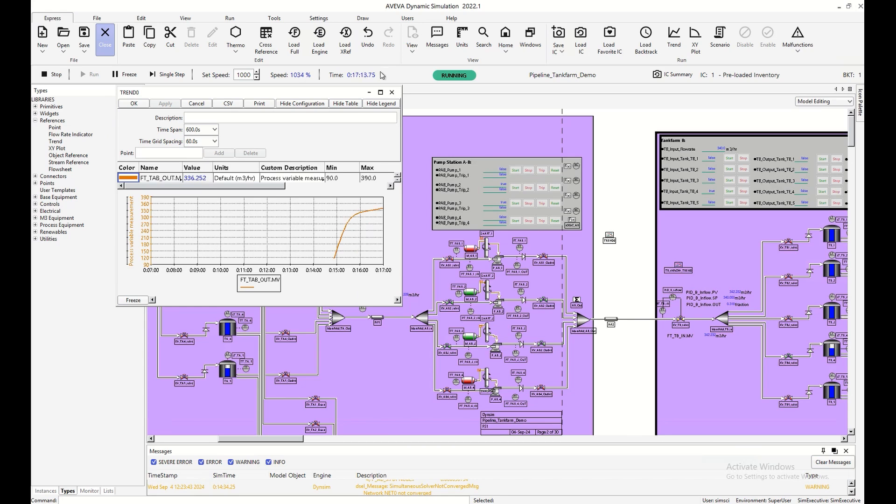
left_click(391, 92)
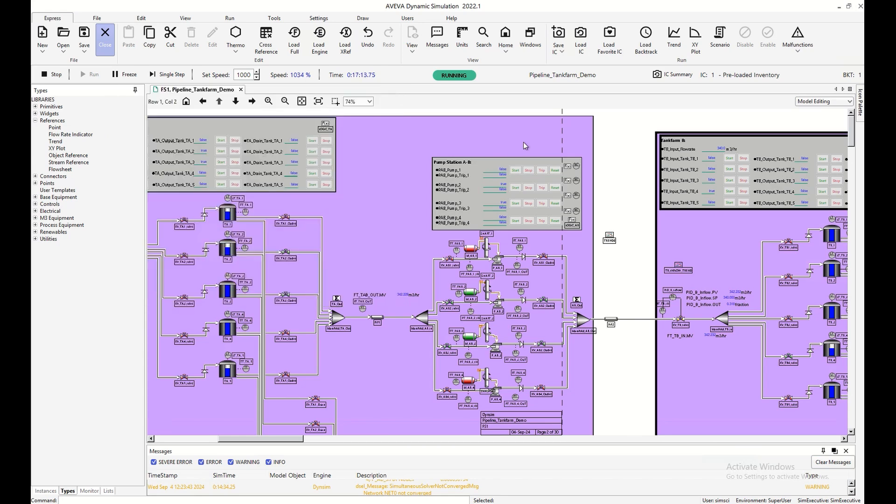
Examine the inflow controller's flow, output and setpoint curves in TB_INFLOW_TREND.
left_click(678, 267)
double_click(678, 267)
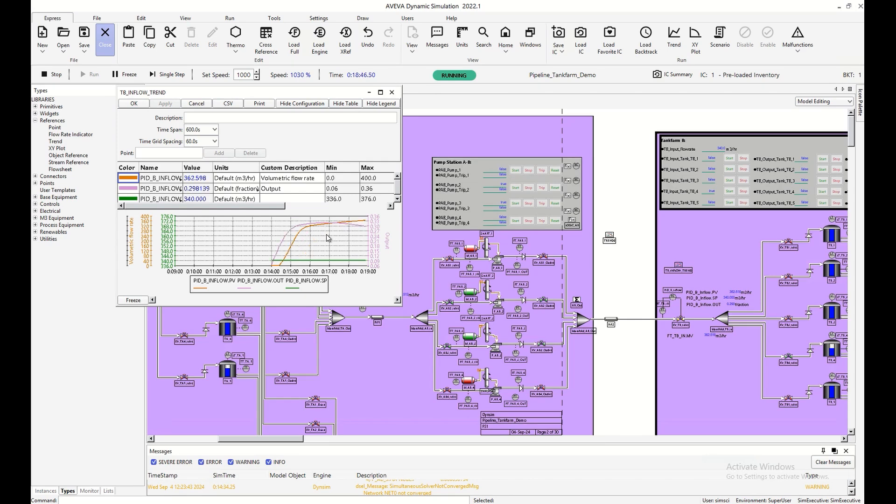
left_click(393, 91)
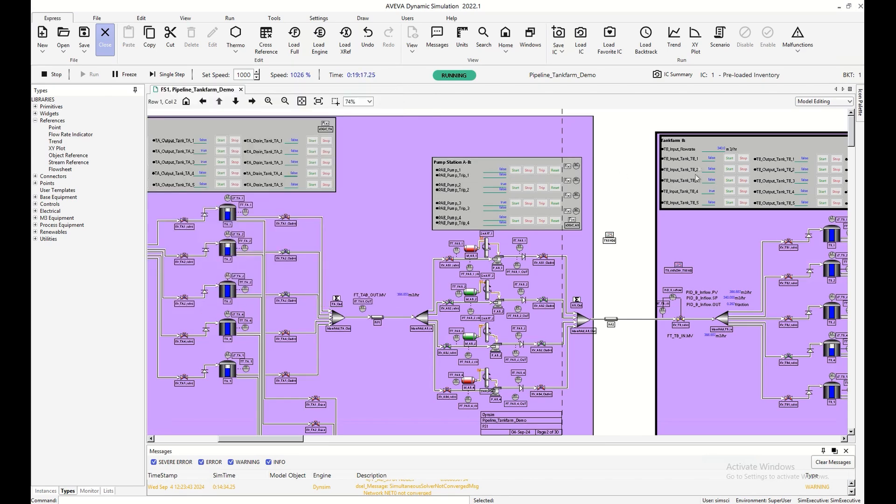
Set the Tankfarm B input flowrate to 200 m3/hr and review the controller response in TB_INFLOW_TREND.
left_click(714, 149)
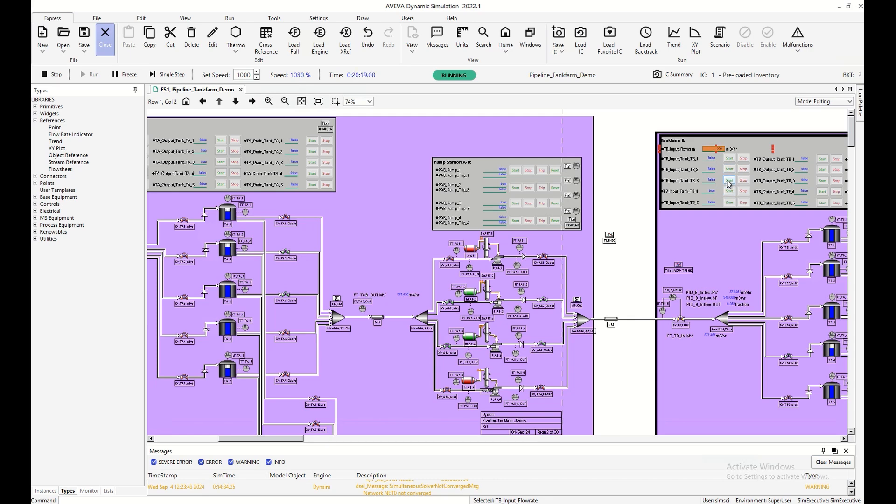
key("Return")
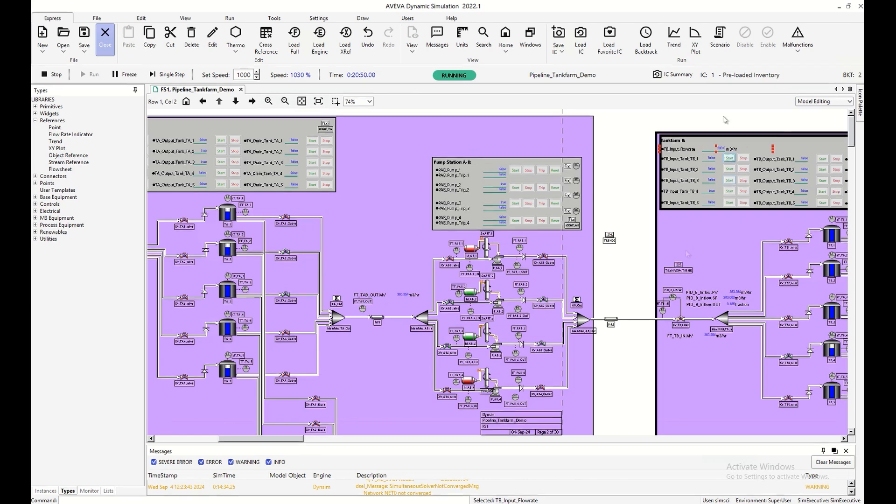
double_click(681, 265)
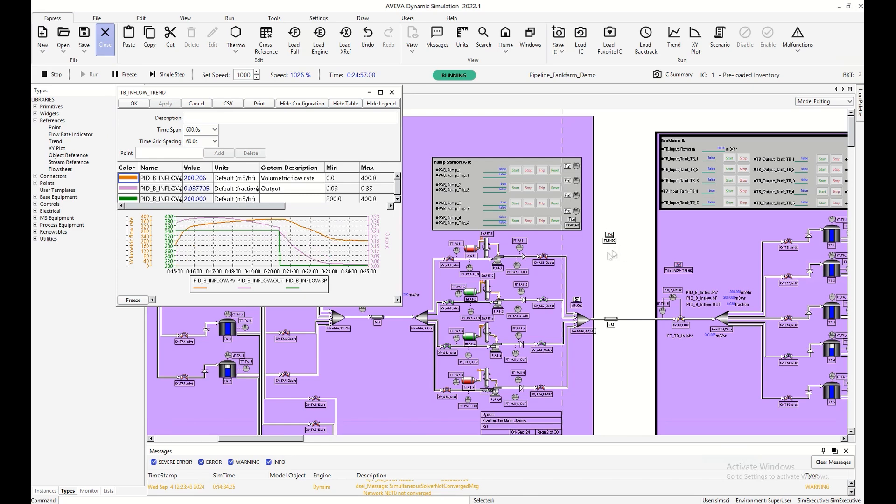
left_click(203, 109)
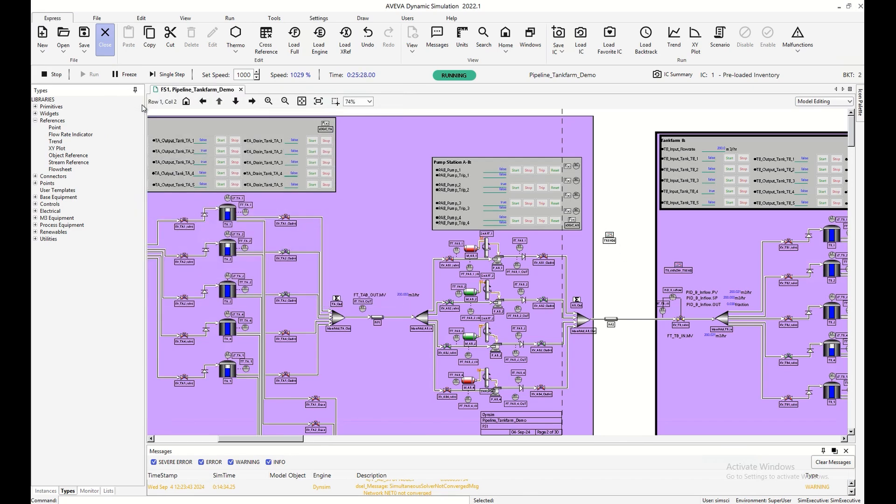
scroll(601, 226, "down", 1)
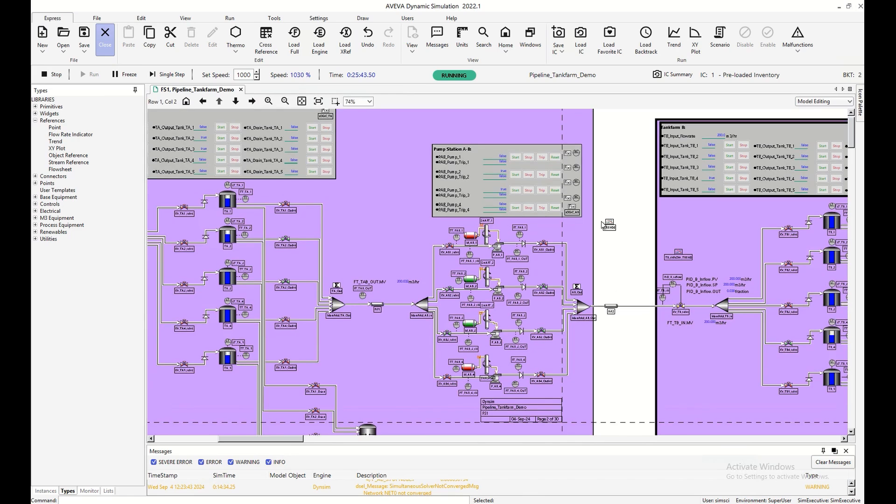
scroll(602, 225, "down", 1)
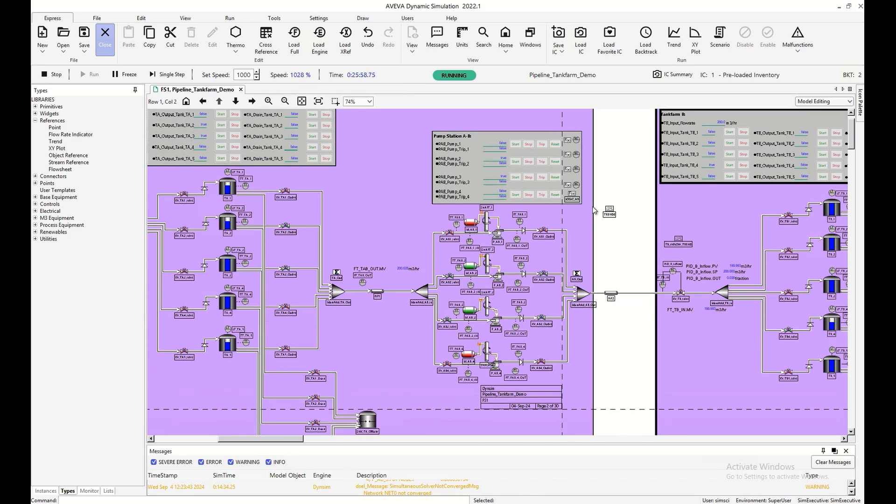